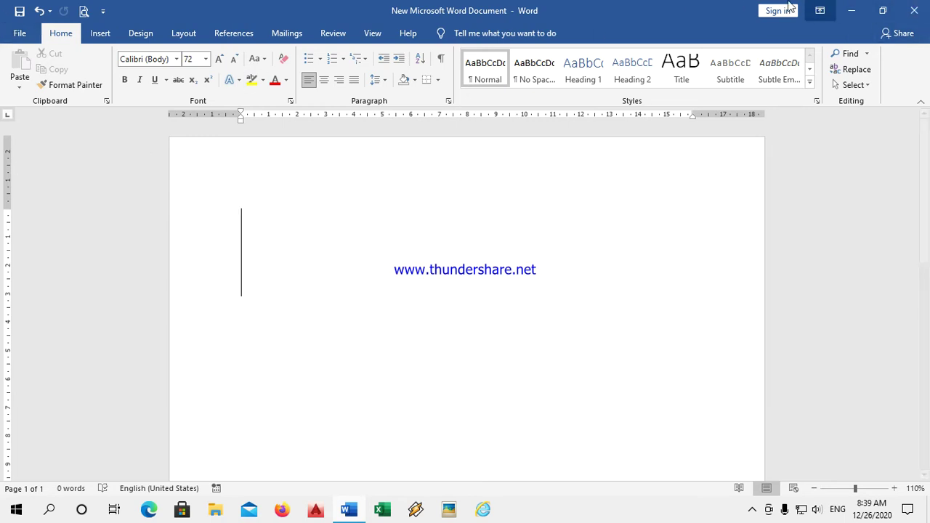
click(308, 9)
click(77, 138)
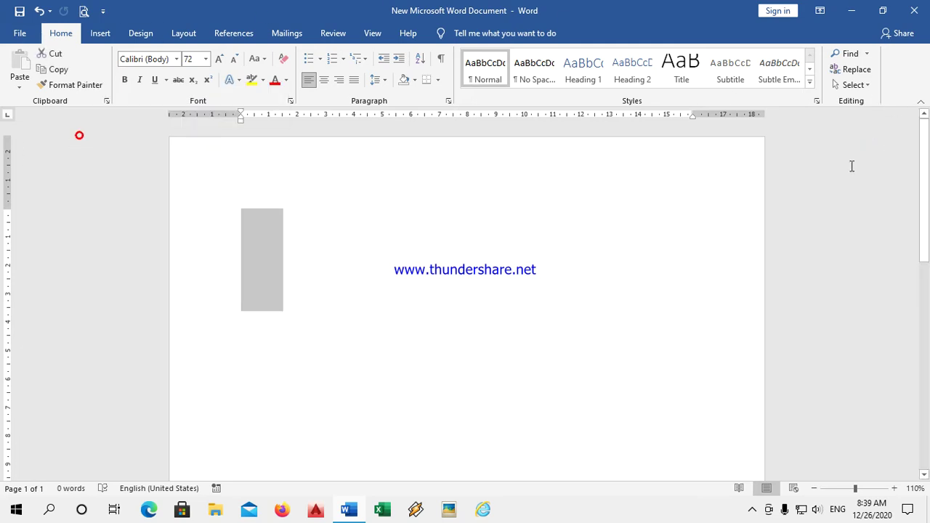
click(821, 131)
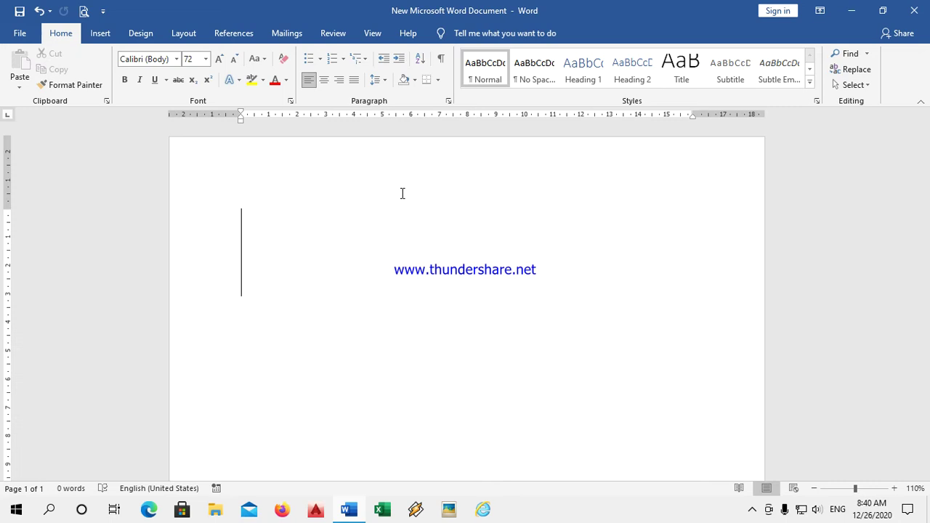
Enter the word COMPUTER on the page and apply the white text effect with an orange outline and shadow to it.
text(COM)
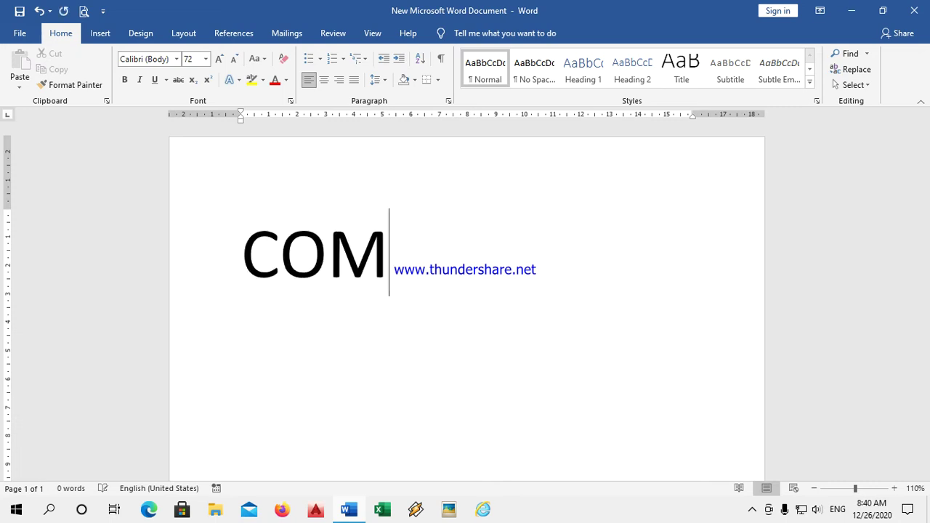
text(PUTER)
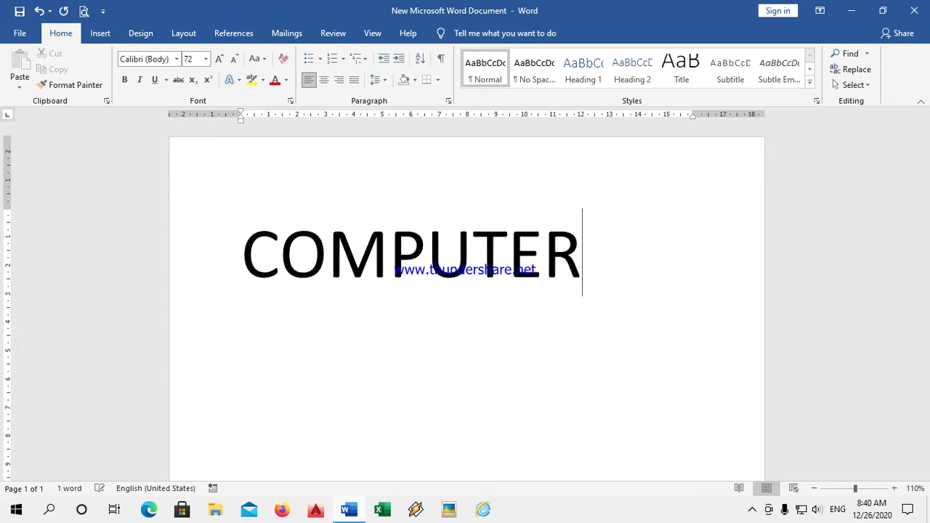
triple_click(250, 256)
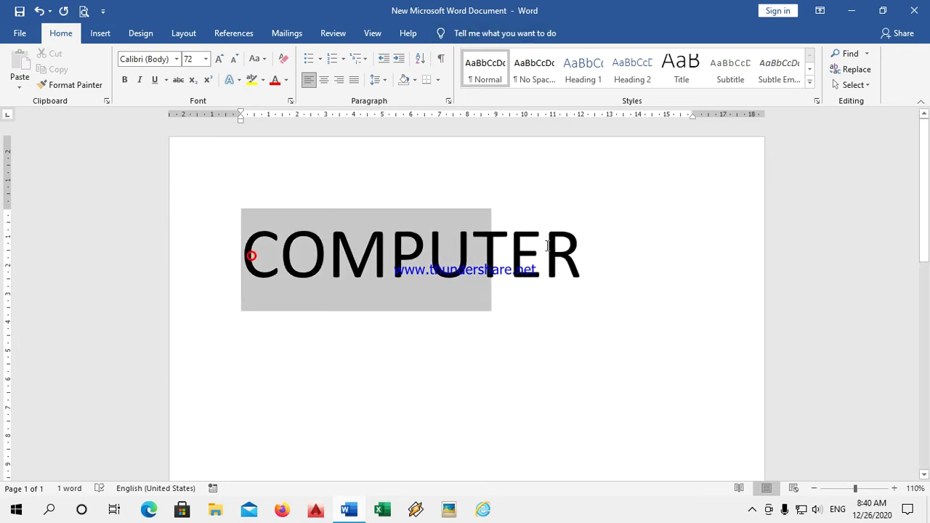
click(231, 80)
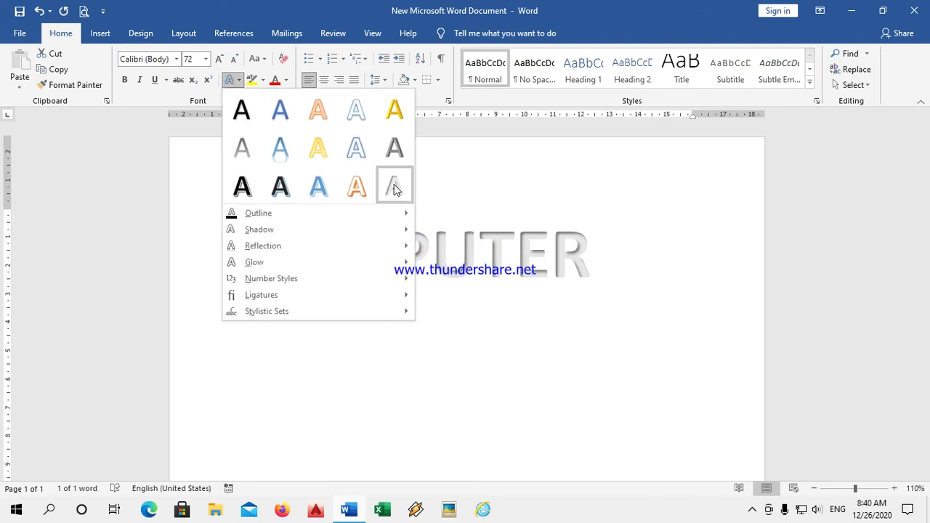
click(353, 188)
click(606, 303)
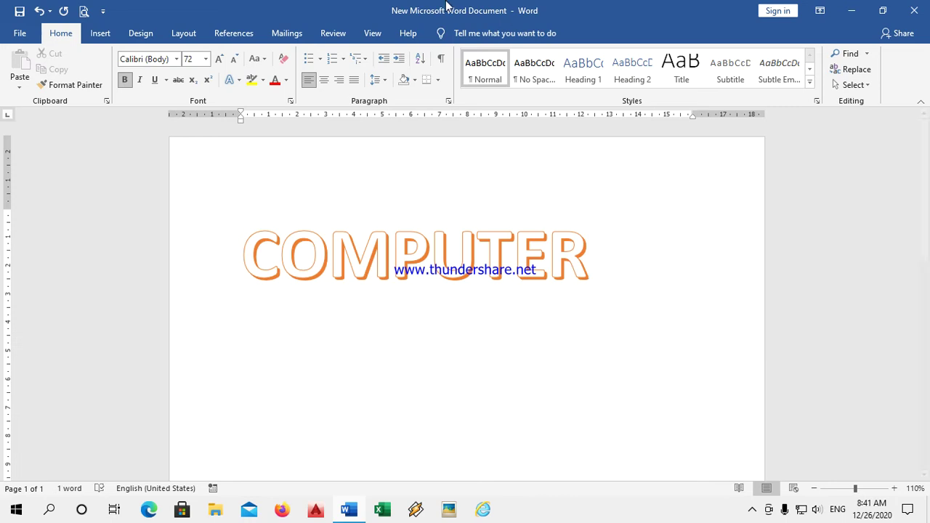
Delete the styled word COMPUTER from the page.
drag(603, 261, 206, 247)
key(Delete)
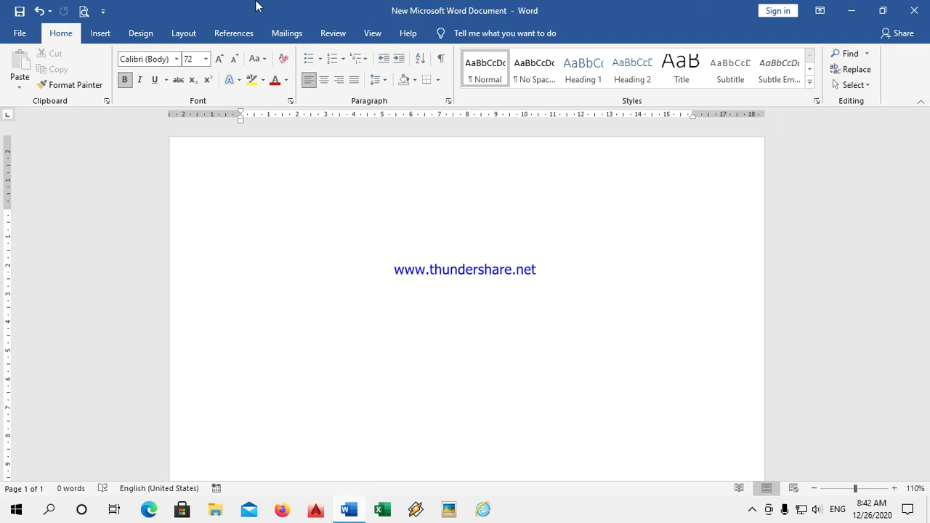
double_click(415, 14)
click(586, 12)
click(600, 504)
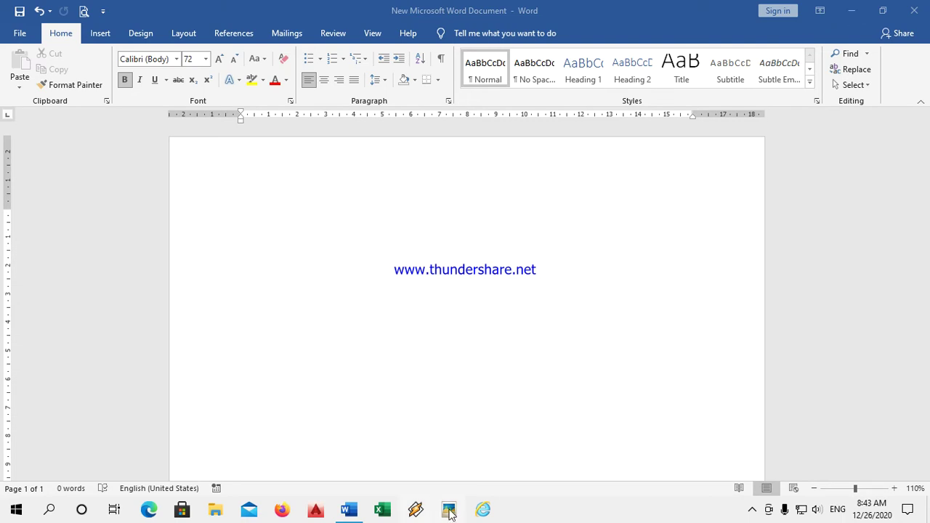
Minimize and reopen the document window twice, and switch it to a smaller floating size and back to maximized.
click(852, 11)
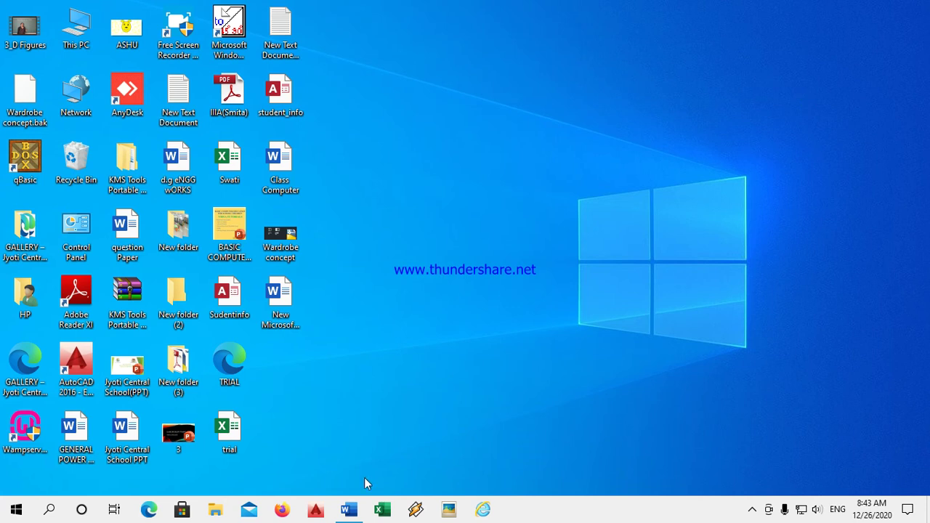
click(347, 513)
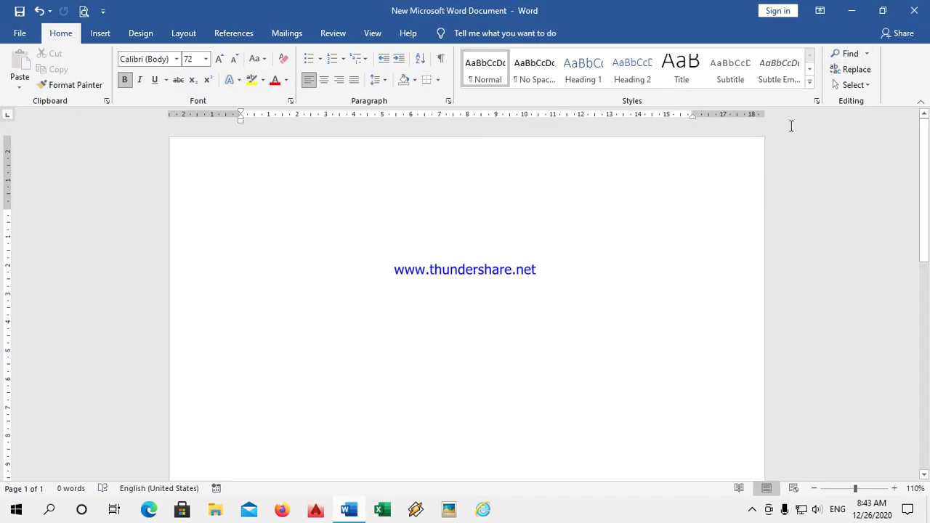
click(850, 11)
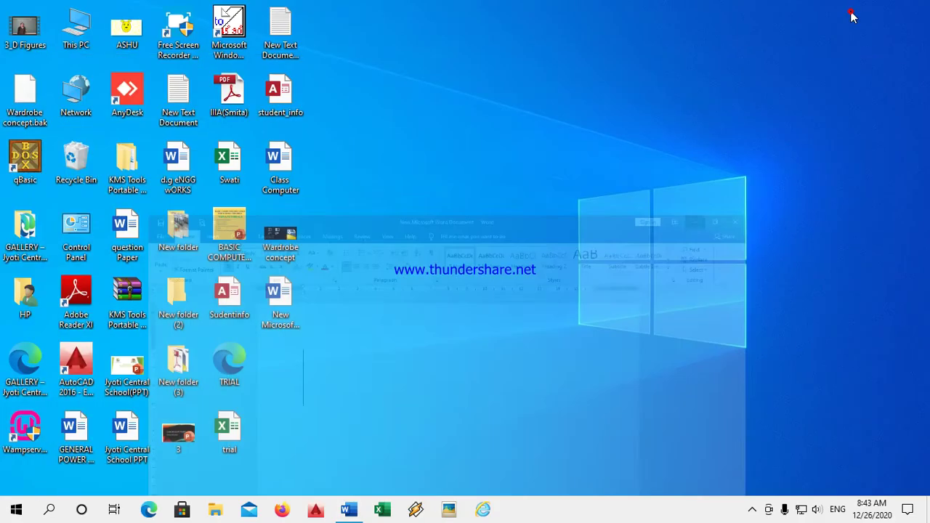
click(351, 515)
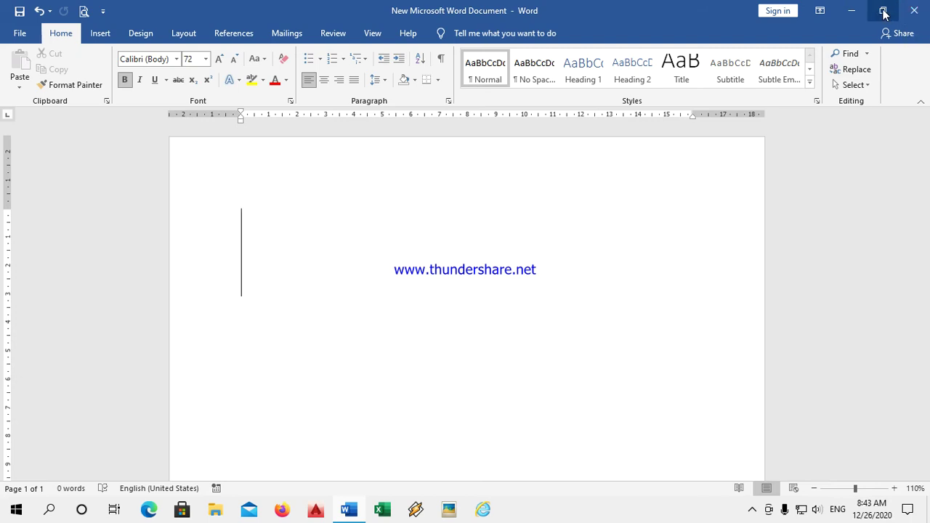
click(884, 11)
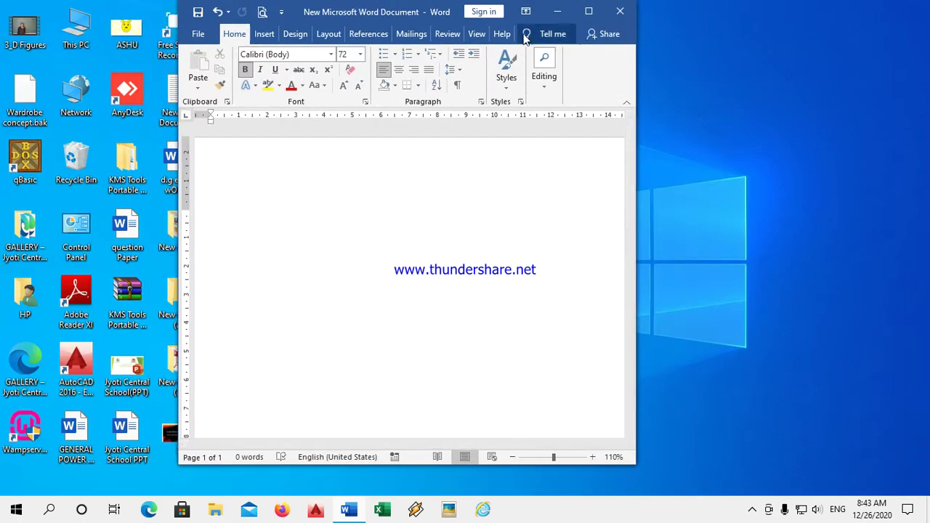
click(589, 11)
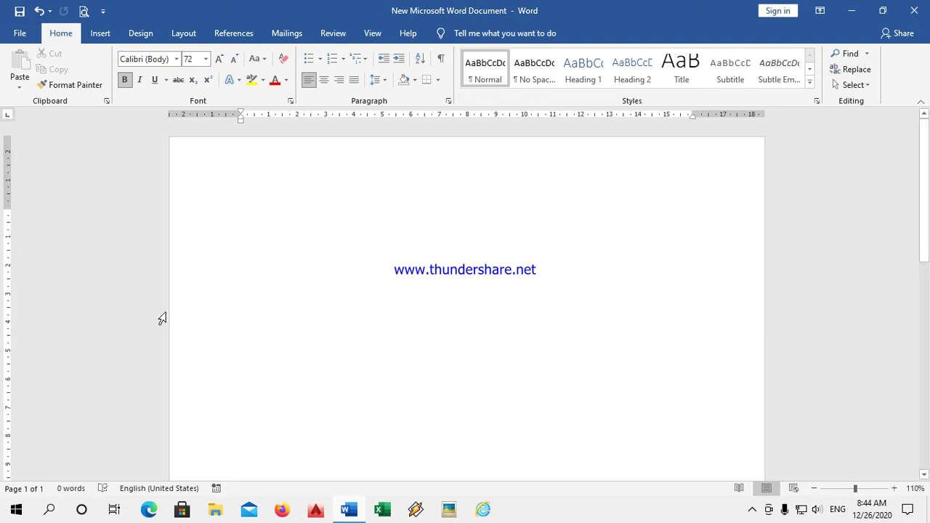
Close the open document without saving its changes.
click(909, 18)
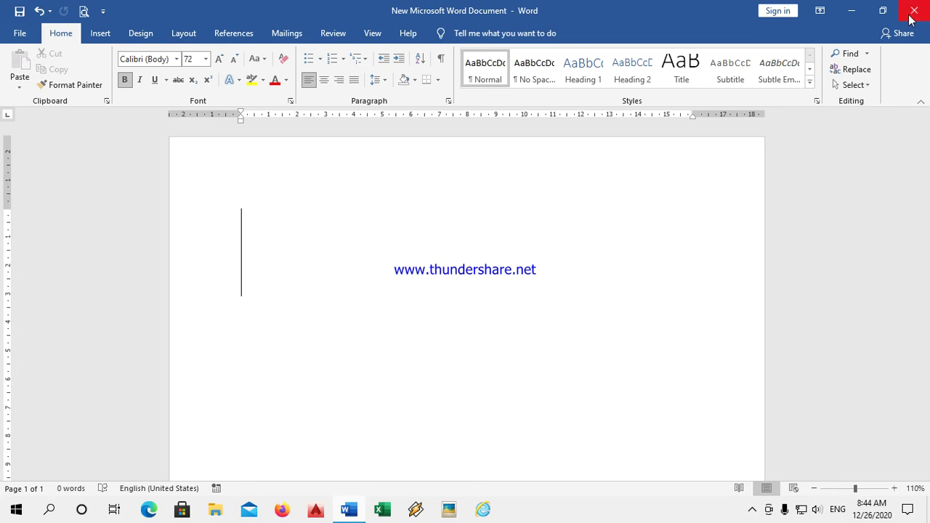
click(478, 291)
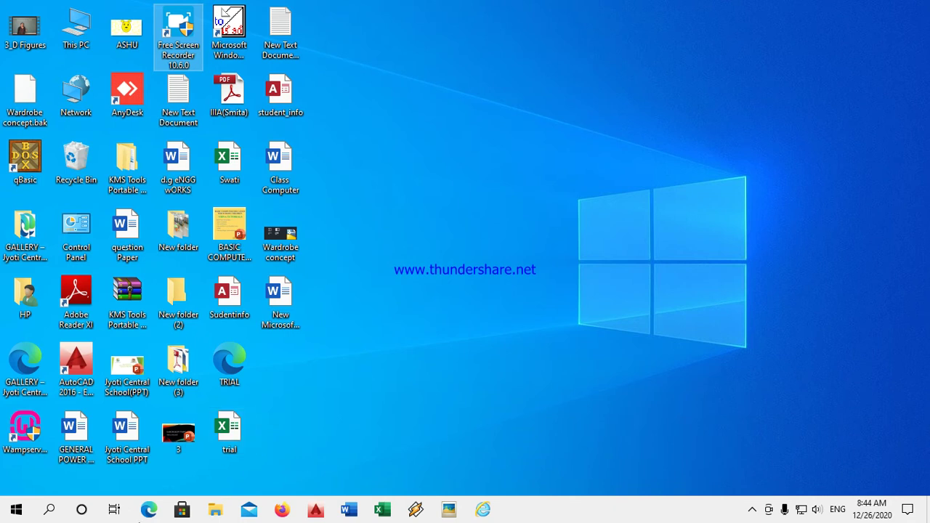
Launch Word 2016 from the Windows search and create a blank document.
click(52, 511)
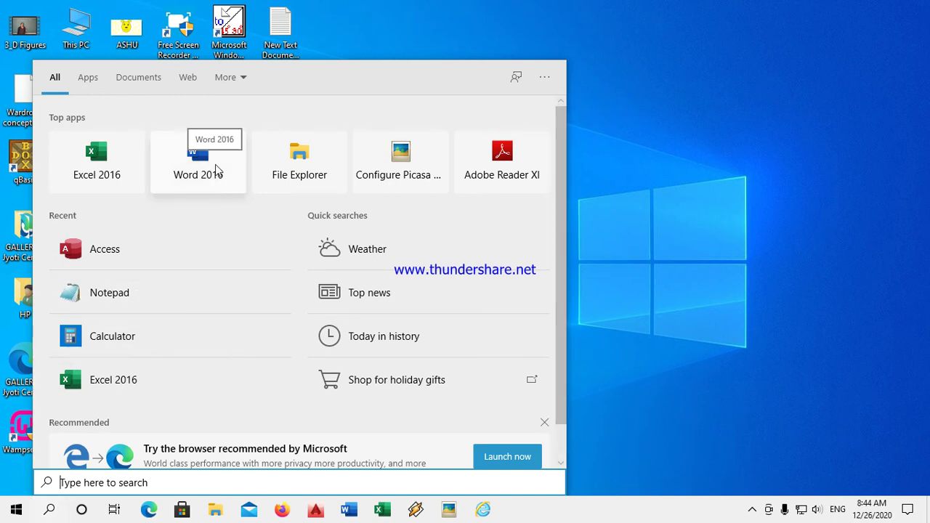
click(215, 165)
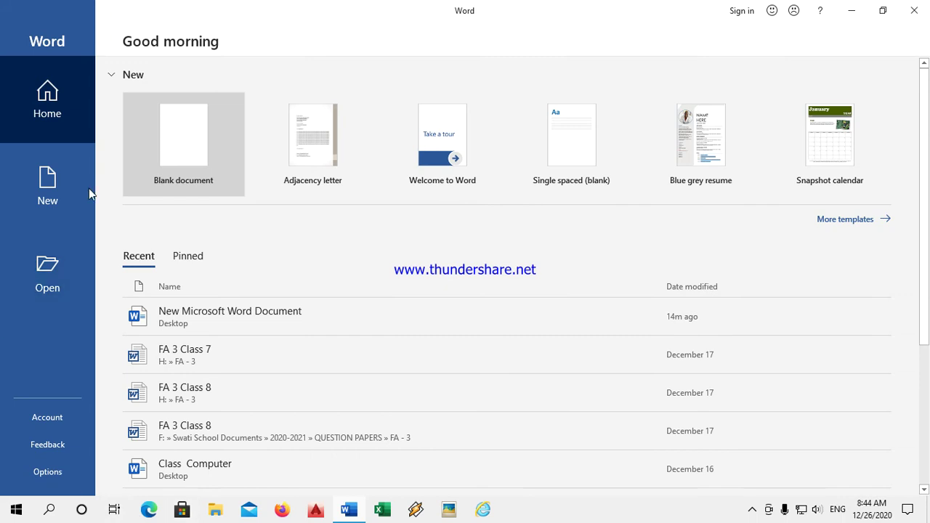
click(182, 148)
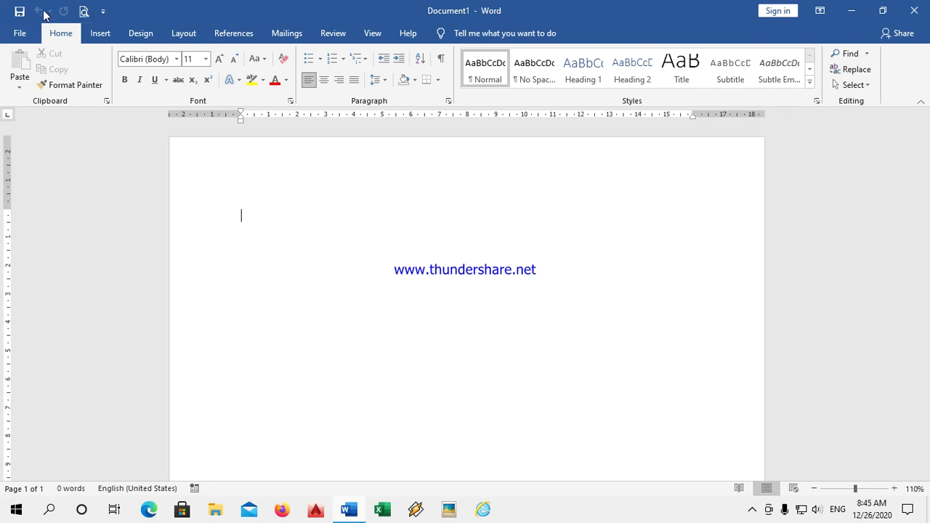
Enter the test characters LKMIM in the blank document and erase them.
text(LKMIM)
key(BackSpace)
key(BackSpace)
key(BackSpace)
key(BackSpace)
key(BackSpace)
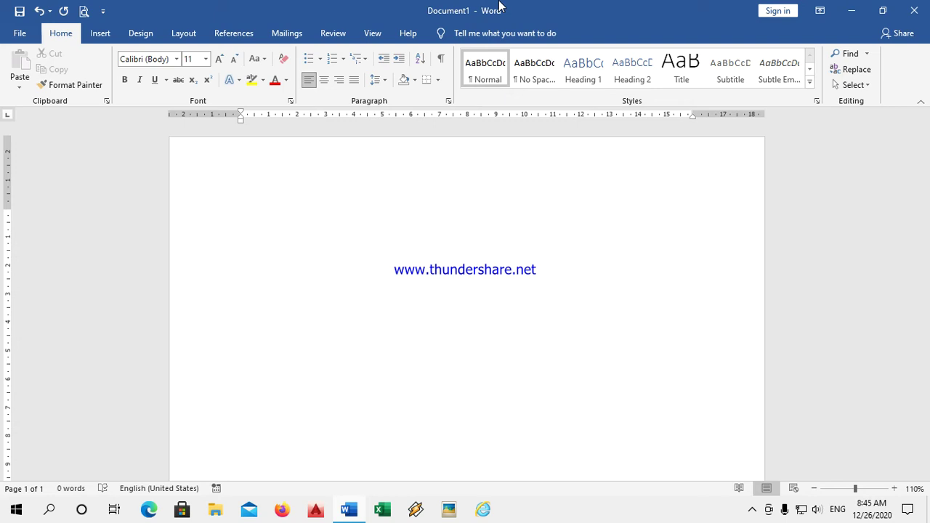
Look through the command sets for inserting, design, layout, references, mailings, reviewing, viewing and help, and examine the home command groups.
click(17, 34)
click(16, 37)
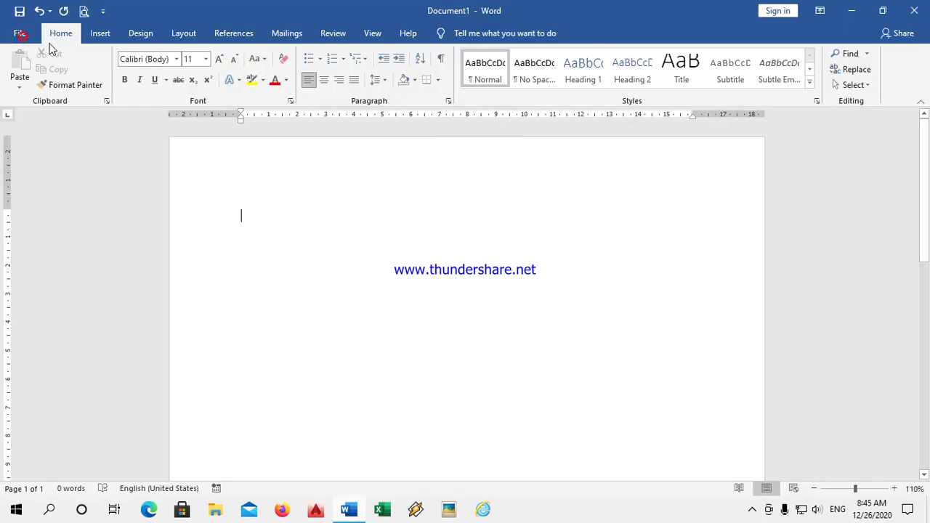
click(100, 35)
click(137, 34)
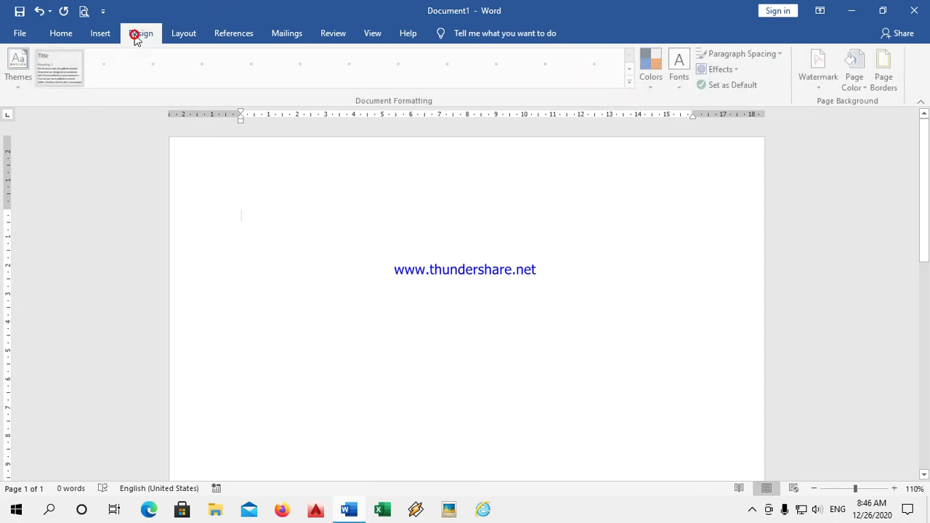
click(184, 33)
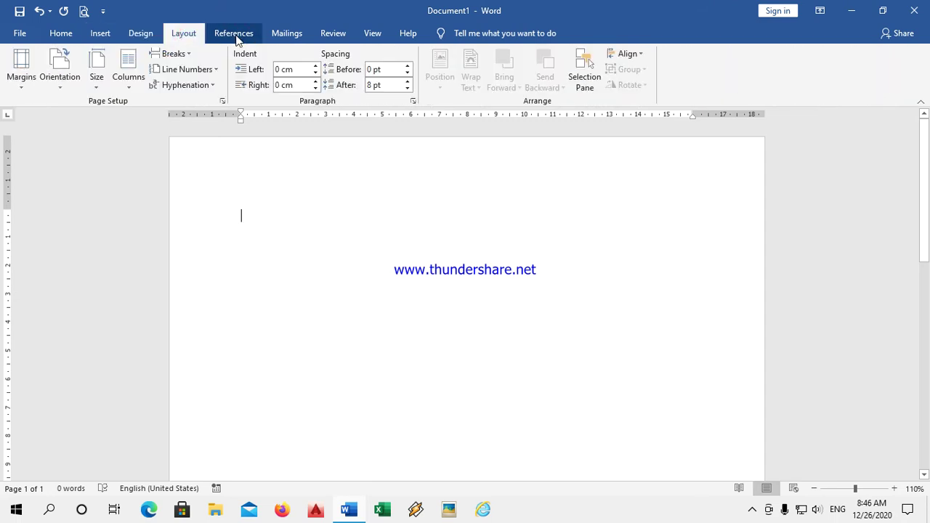
click(234, 34)
click(285, 34)
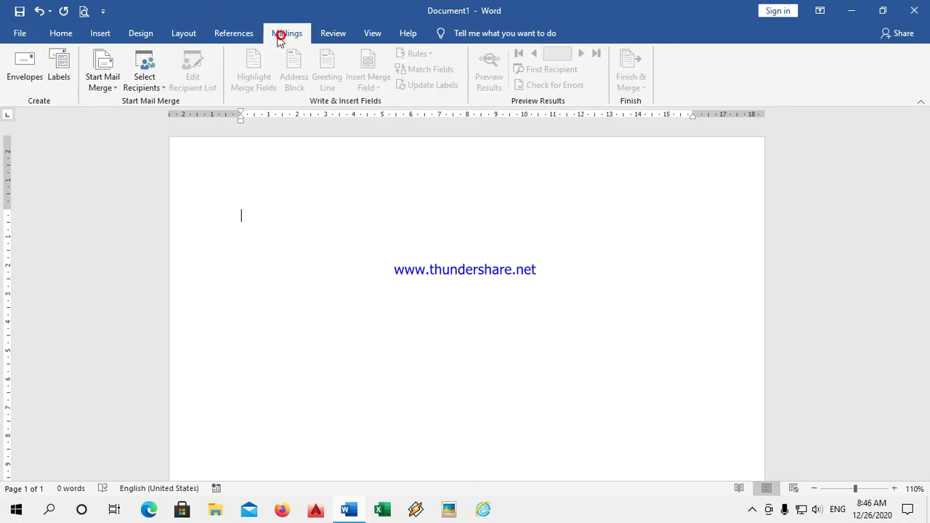
click(342, 38)
click(370, 33)
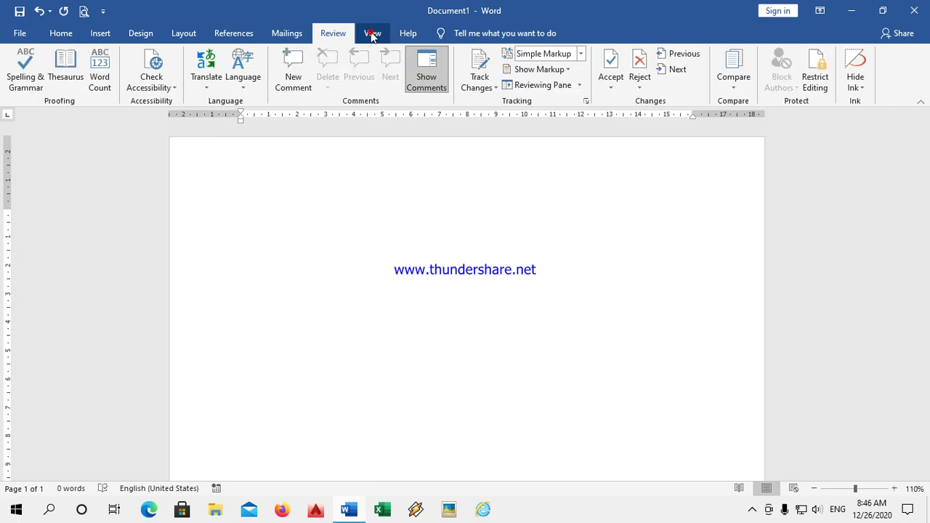
click(412, 38)
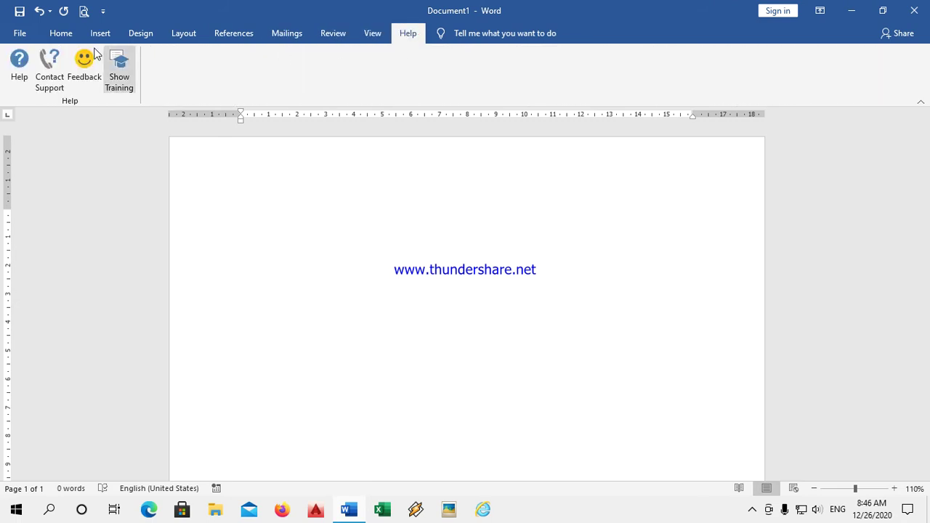
click(66, 38)
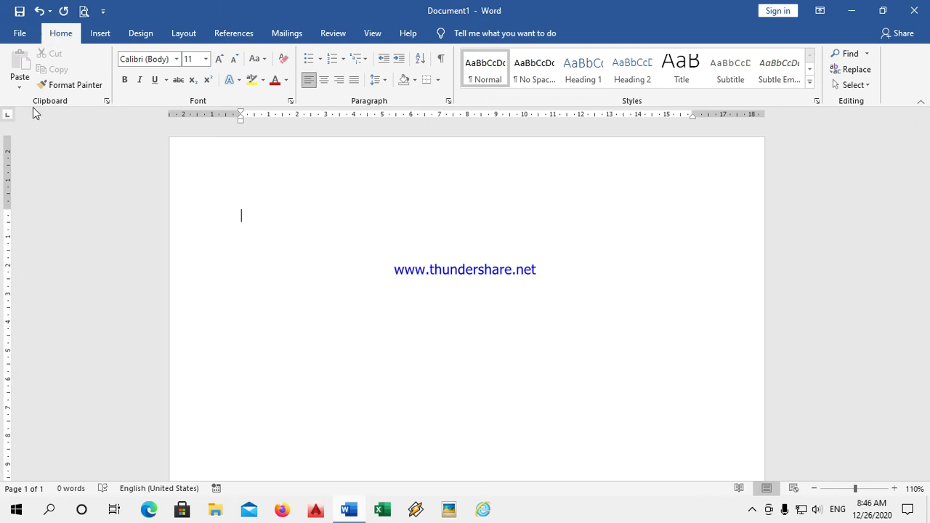
click(211, 98)
click(391, 102)
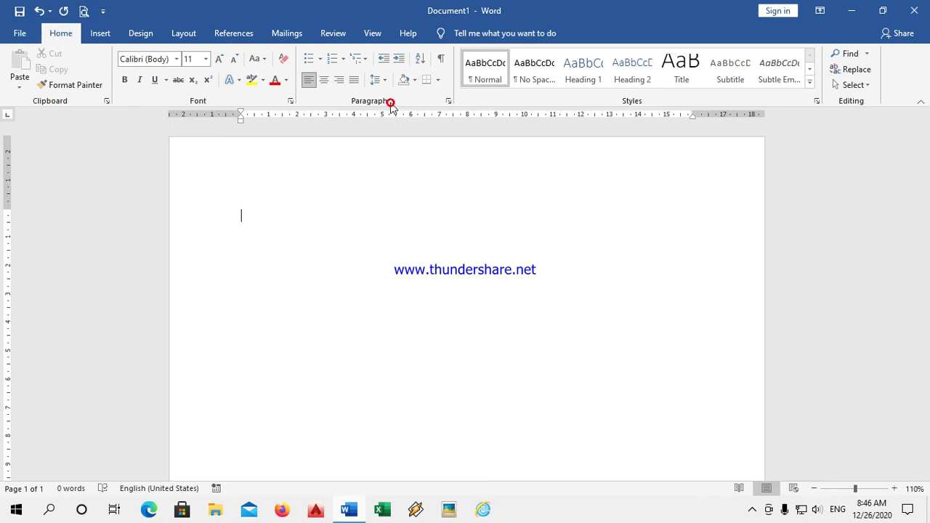
click(647, 101)
click(868, 101)
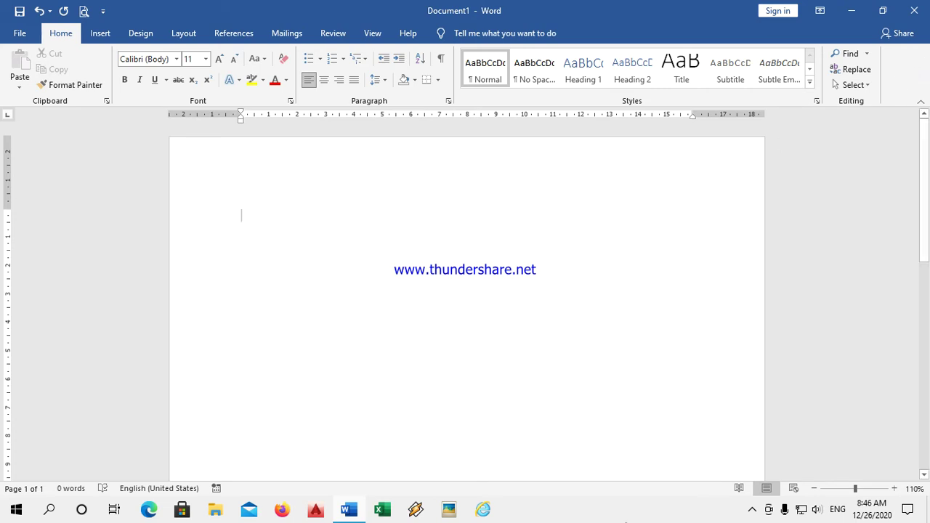
Enter the test characters DFSDFSDF in the page's text area and erase them.
click(424, 347)
text(DFSDFSDF)
key(BackSpace)
key(BackSpace)
key(BackSpace)
key(BackSpace)
key(BackSpace)
key(BackSpace)
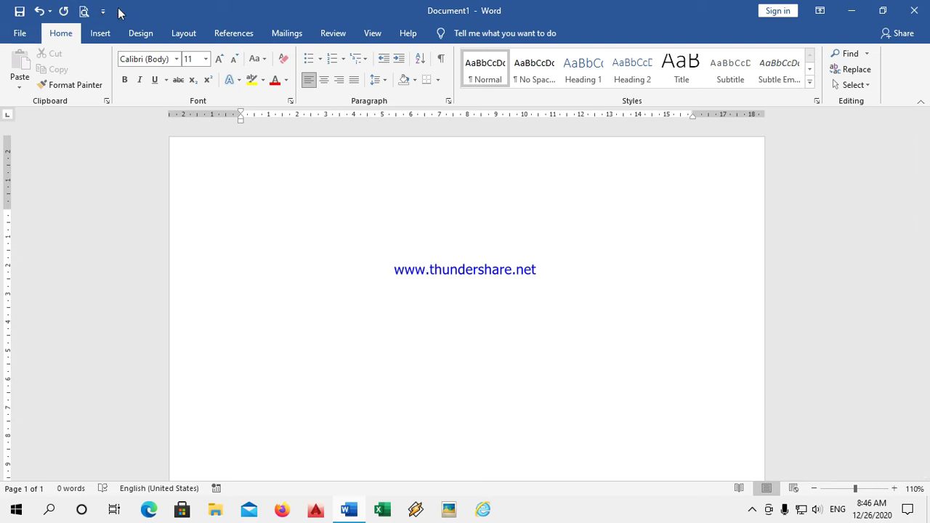
right_click(428, 345)
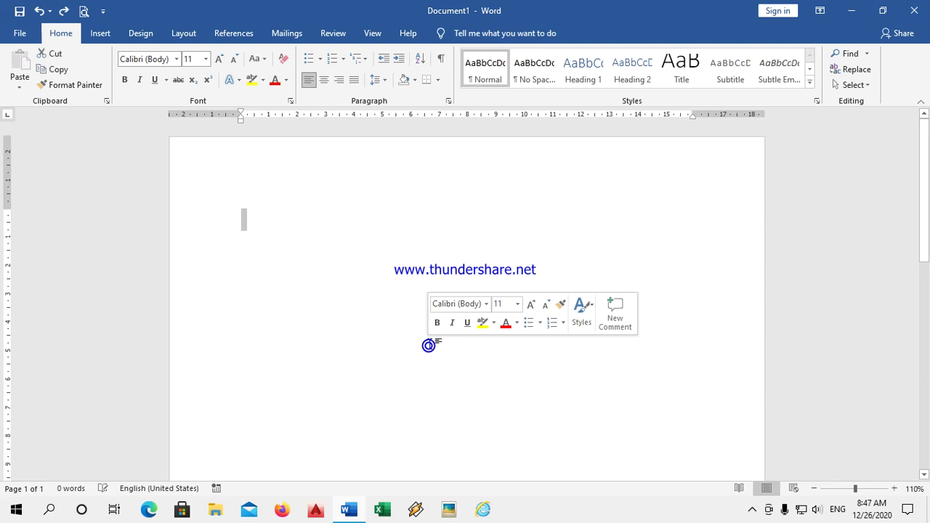
click(428, 346)
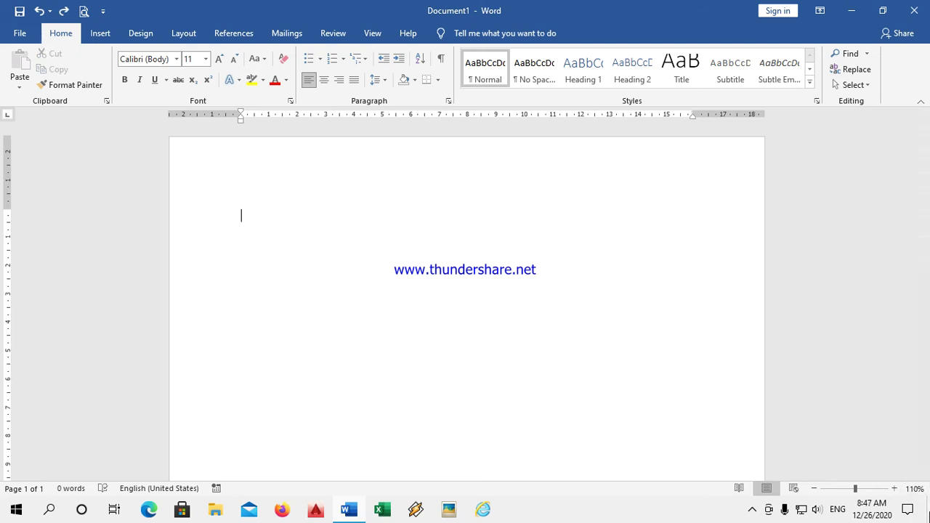
click(923, 257)
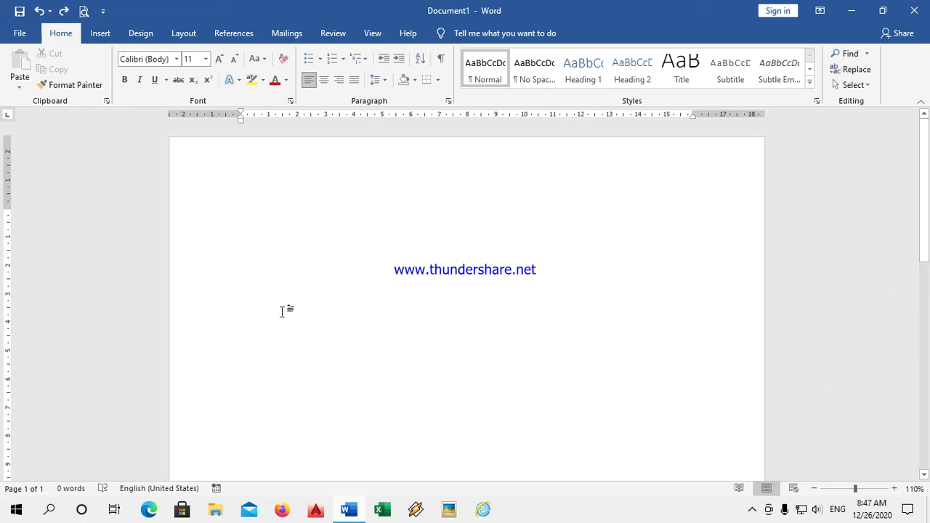
click(231, 208)
scroll(484, 436, down, 1)
click(194, 220)
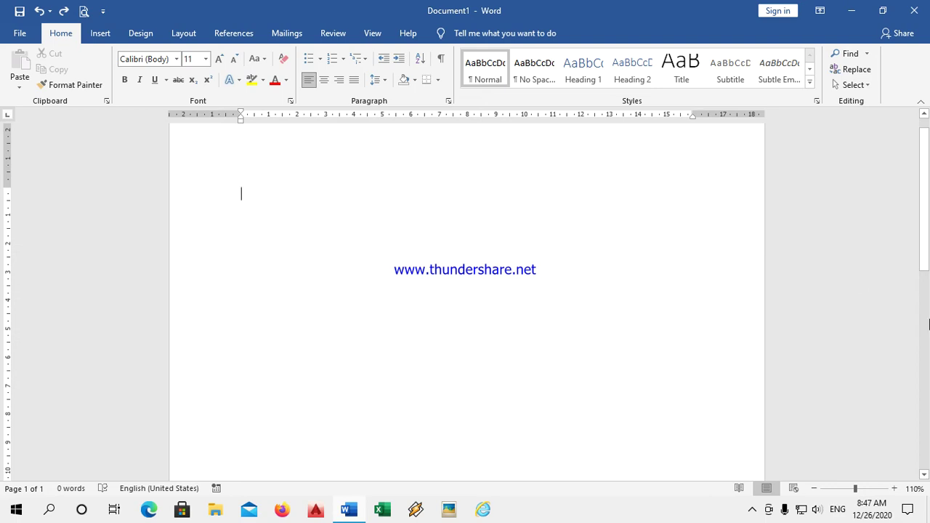
Enter six lines of test text in the document: FSFSDF, HFFGHFDH, FGDFG, DVDVDV, VDVDVDV and VDDVD.
click(924, 209)
drag(924, 209, 926, 411)
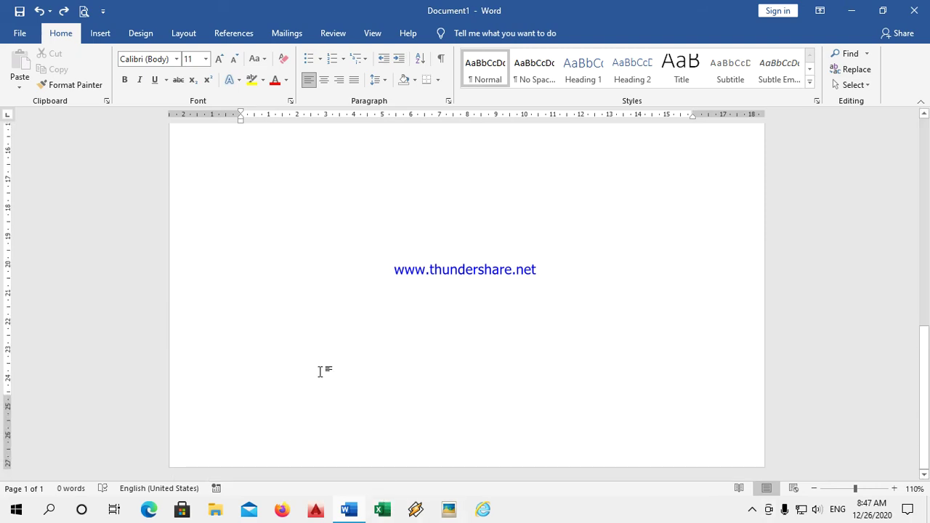
scroll(319, 371, up, 10)
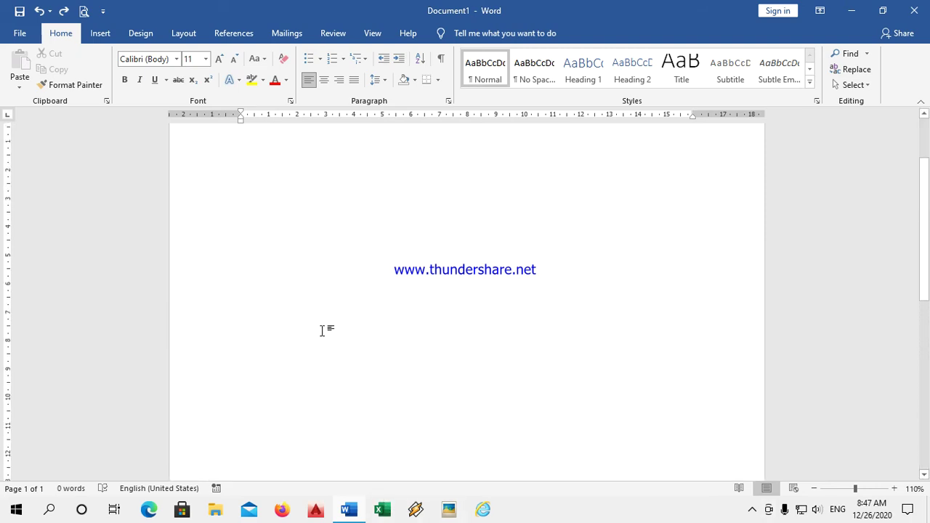
text(FSFSDF)
key(Return)
text(HFFGHFDH)
key(Return)
text(FGDFG)
key(Return)
text(DVDVDV)
key(Return)
text(VDVDVDV)
key(Return)
text(VDDVD)
key(Return)
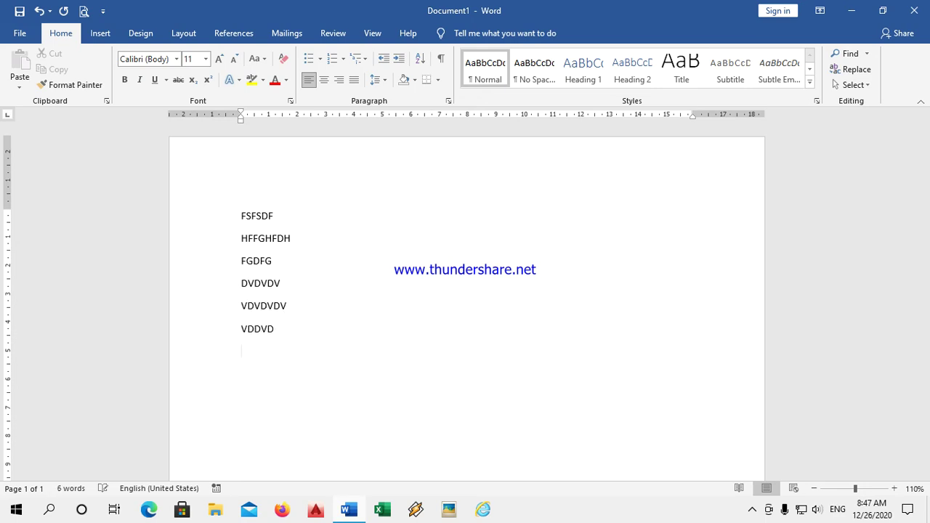
Copy the six lines of test text and paste them three times below the original lines.
drag(243, 216, 317, 349)
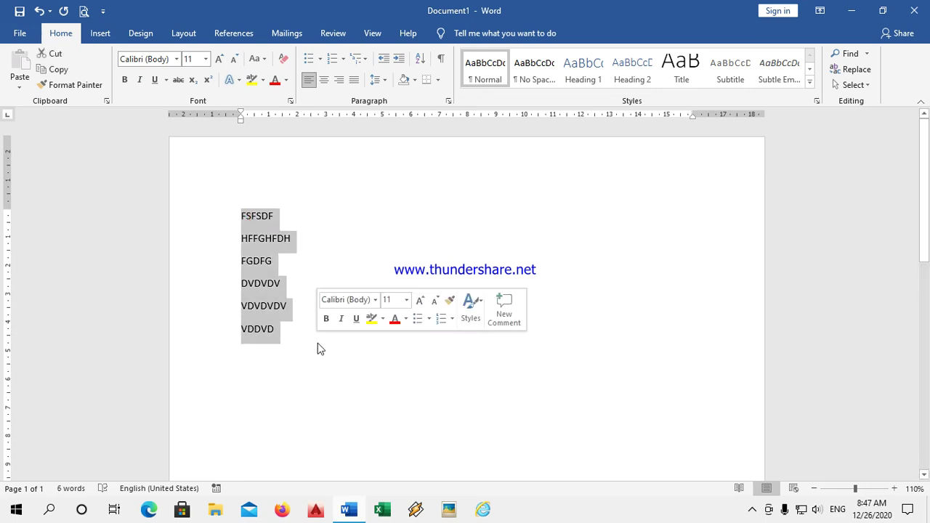
key(ctrl+c)
click(265, 363)
key(ctrl+v)
key(ctrl+v)
key(ctrl+v)
scroll(346, 336, up, 5)
click(267, 202)
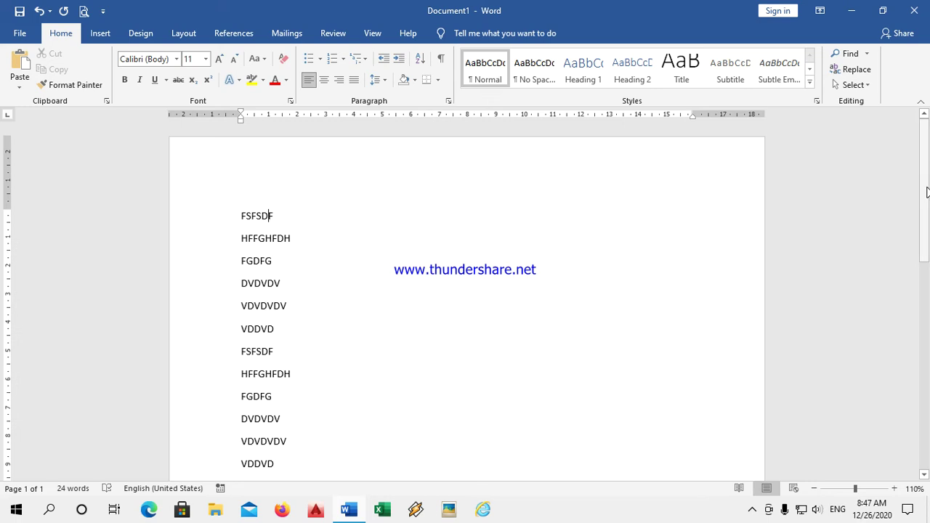
mouse_move(926, 191)
mouse_down()
mouse_move(927, 405)
mouse_move(922, 173)
mouse_up()
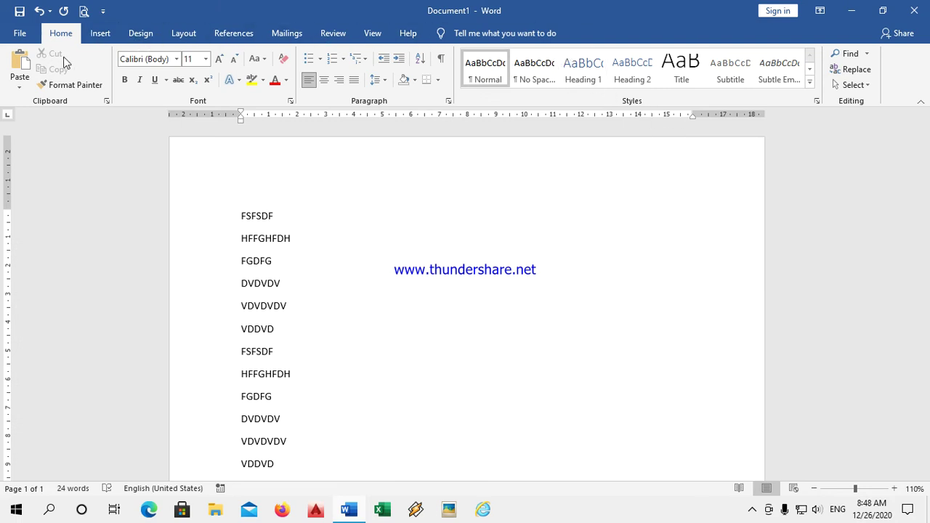
Look through the command sets for inserting, design, layout, references and mailings, and return to the home commands.
click(100, 37)
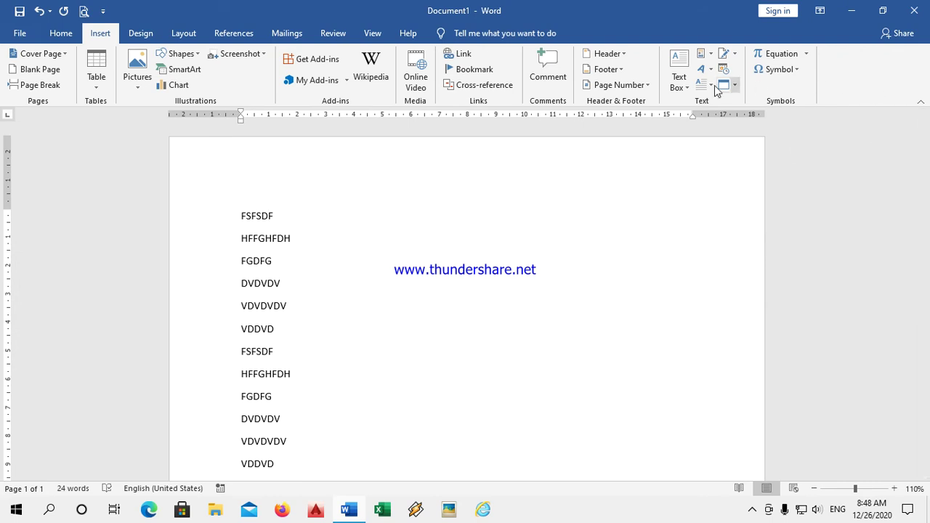
click(60, 36)
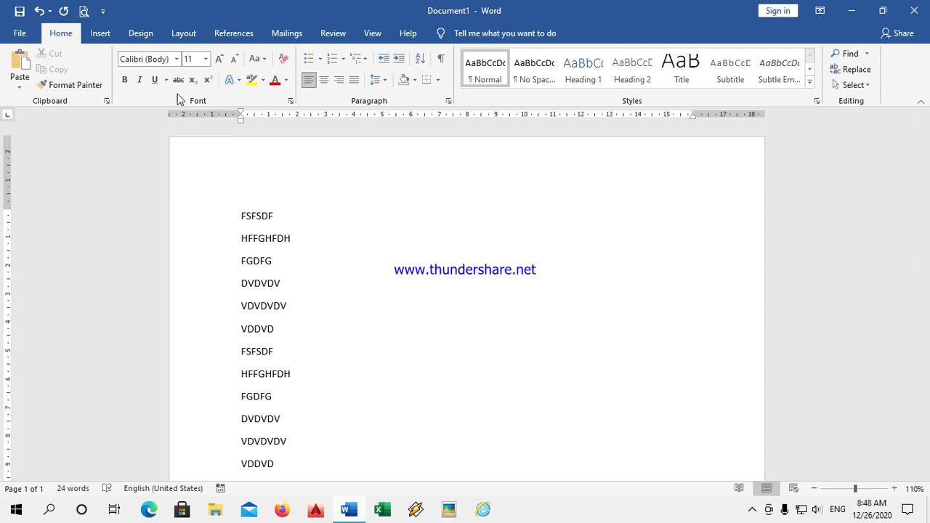
click(98, 40)
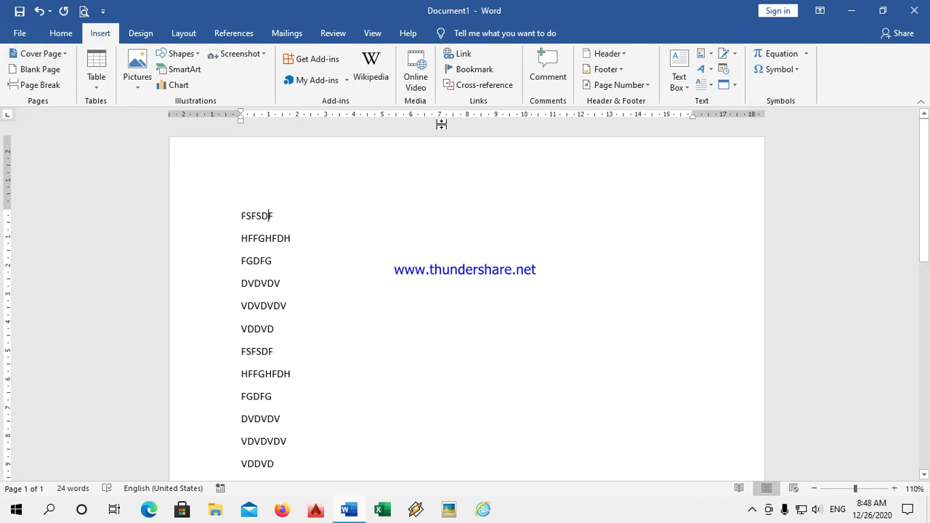
click(141, 33)
click(192, 34)
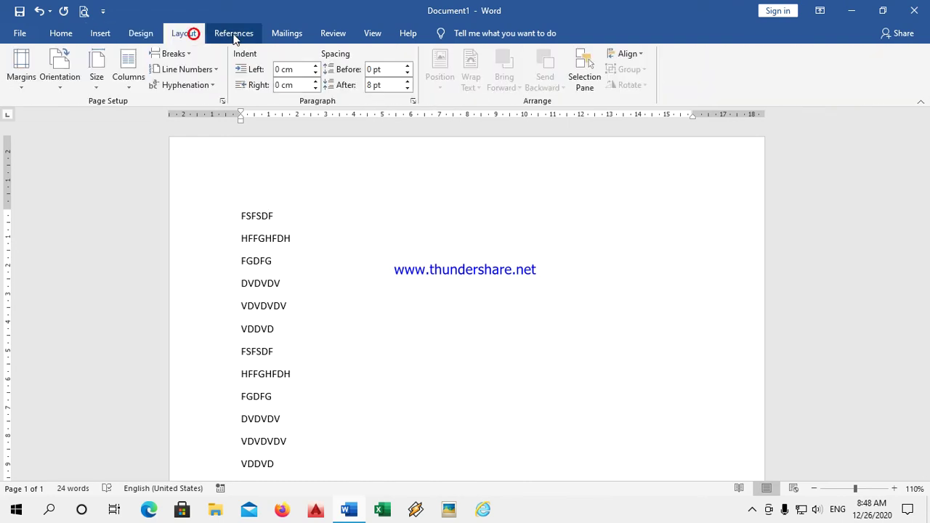
click(236, 33)
click(286, 33)
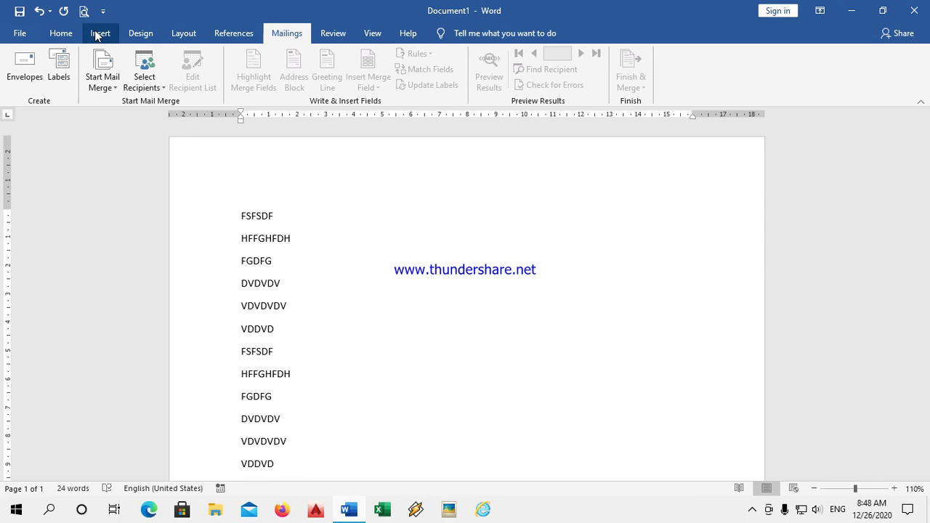
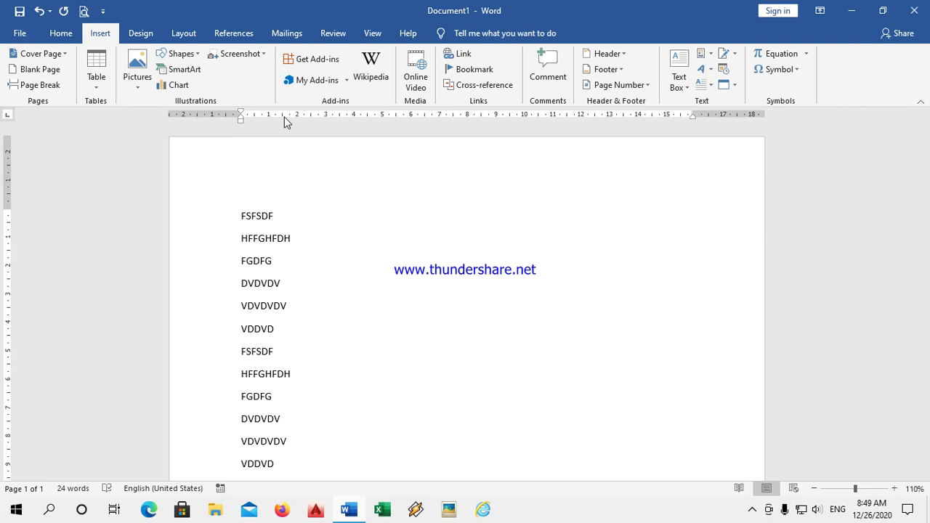
click(58, 35)
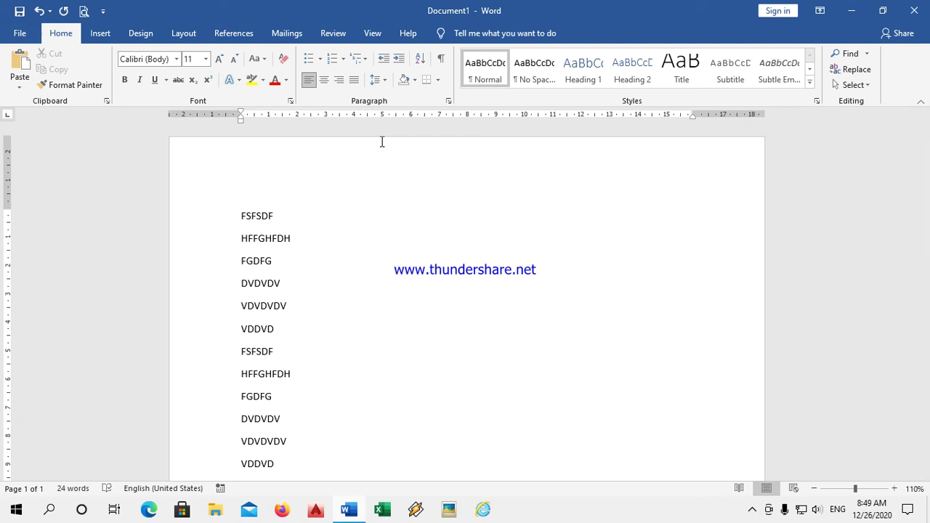
Show the ribbon's keyboard access hints, view the table insertion options through them, and close them without inserting a table.
key(alt)
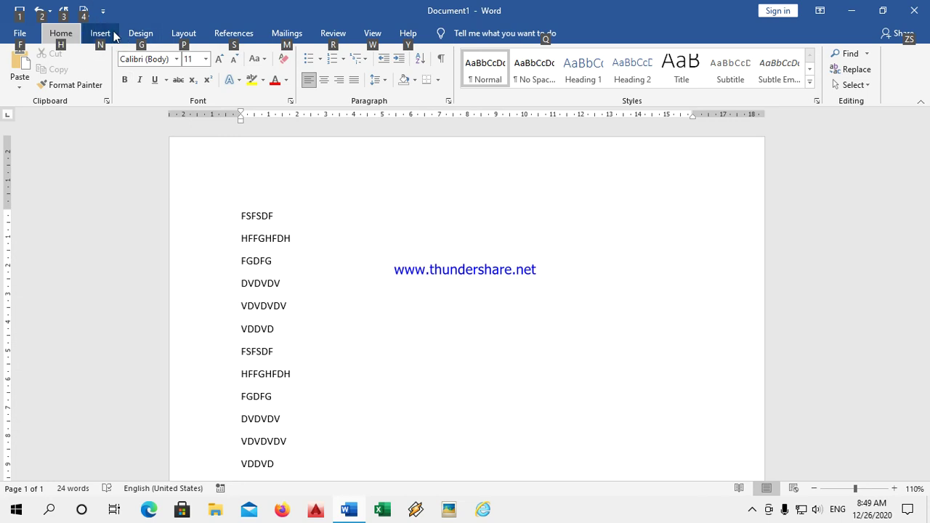
key(n)
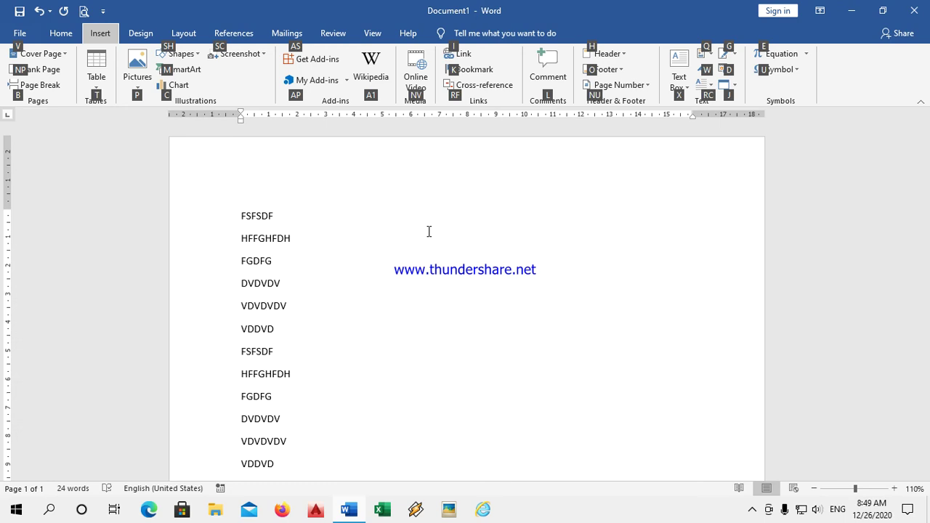
key(t)
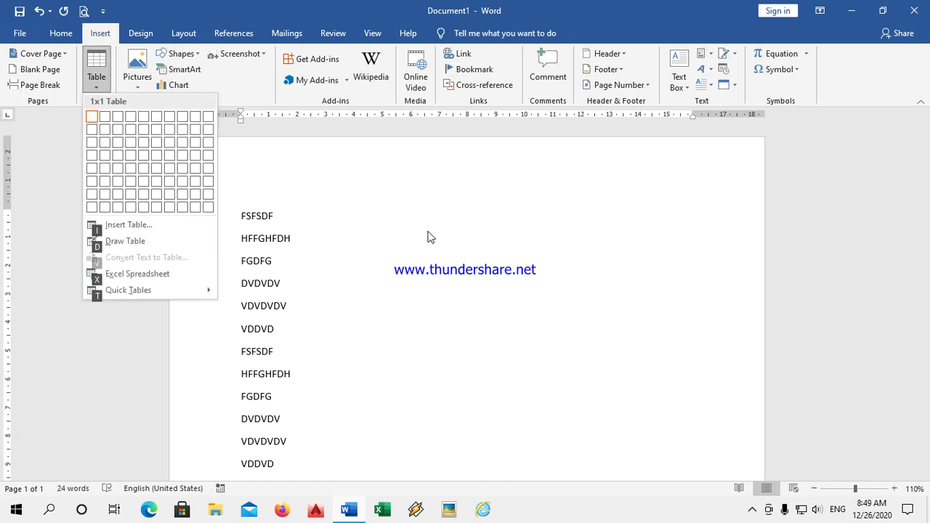
key(Escape)
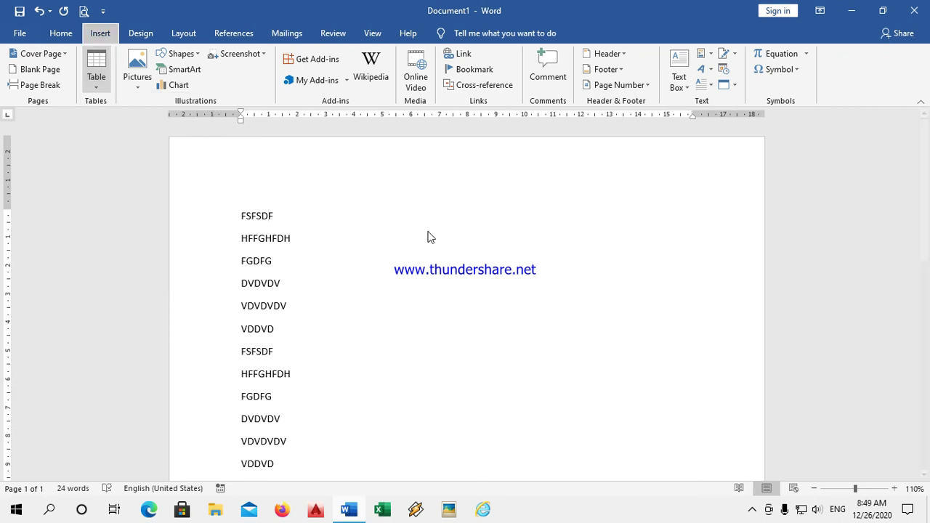
key(Escape)
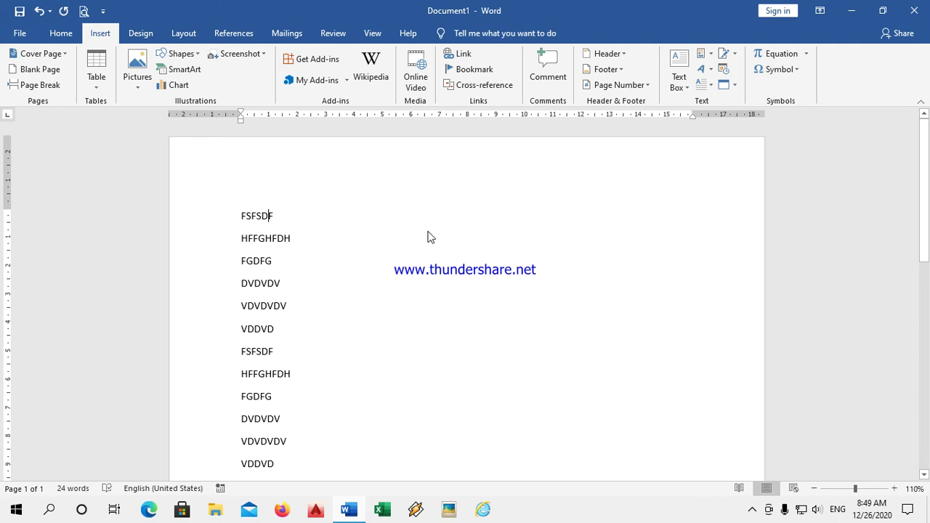
Show the keyboard access hints for the home commands and dismiss them.
key(alt)
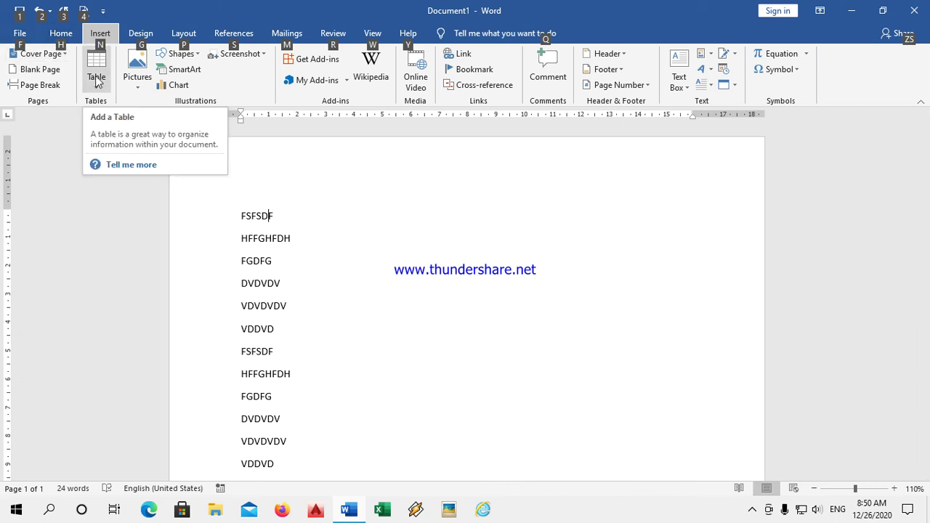
key(h)
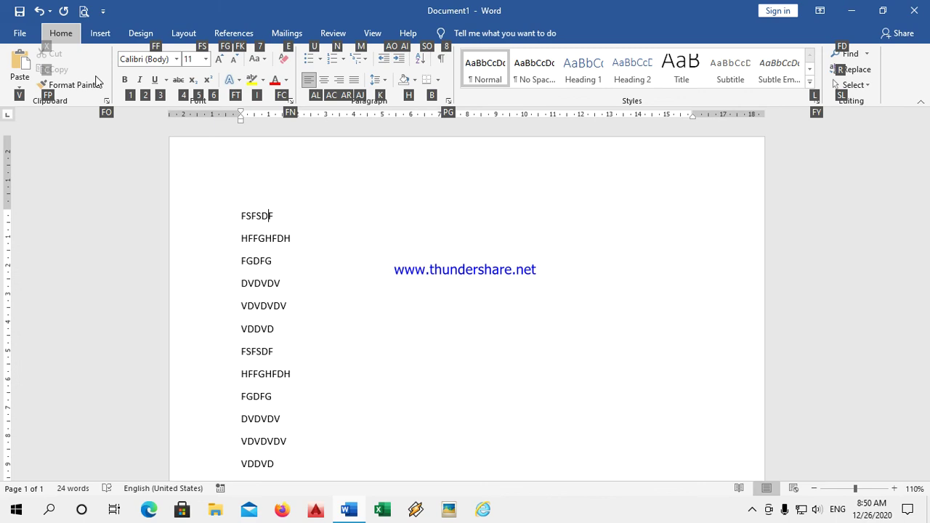
key(alt)
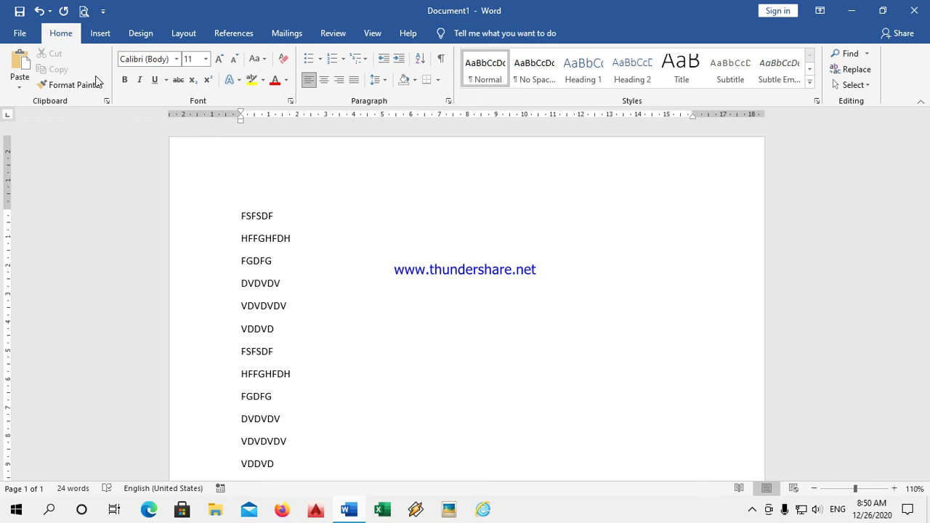
Create a second blank document.
click(19, 33)
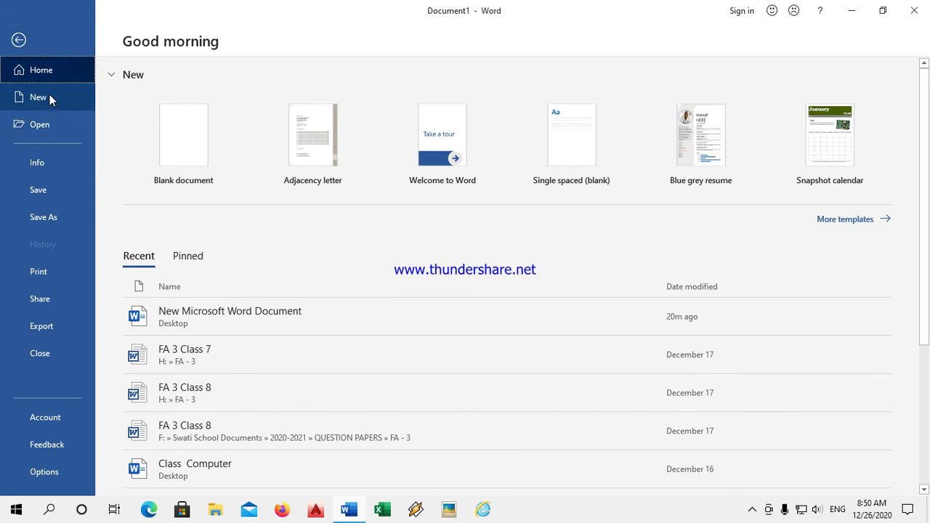
click(19, 40)
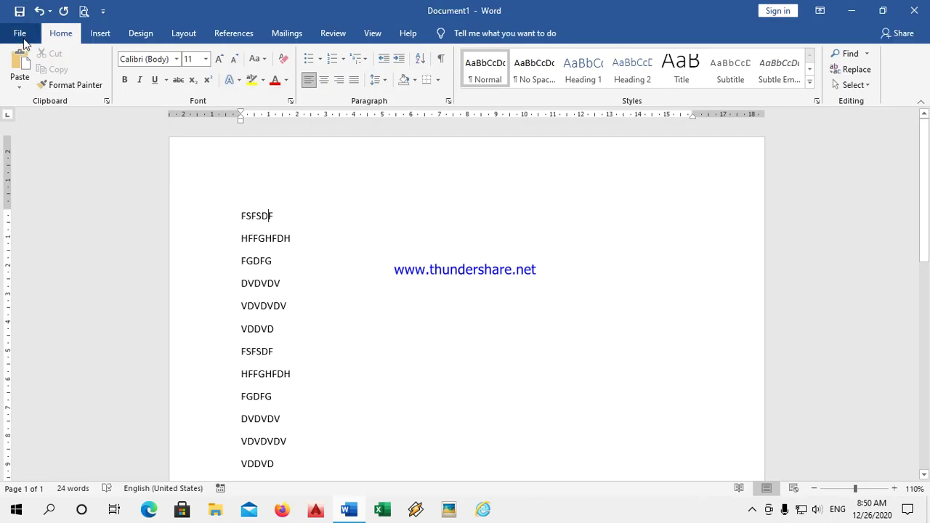
click(20, 34)
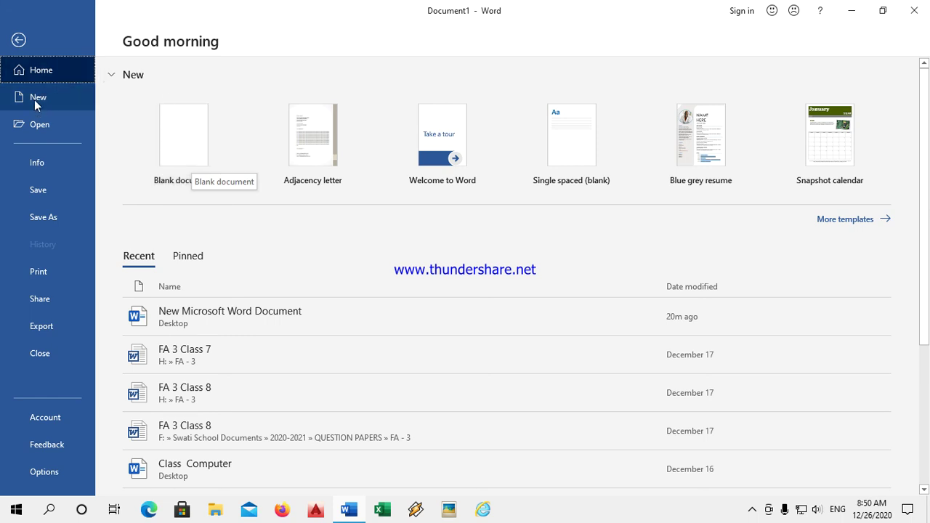
click(192, 161)
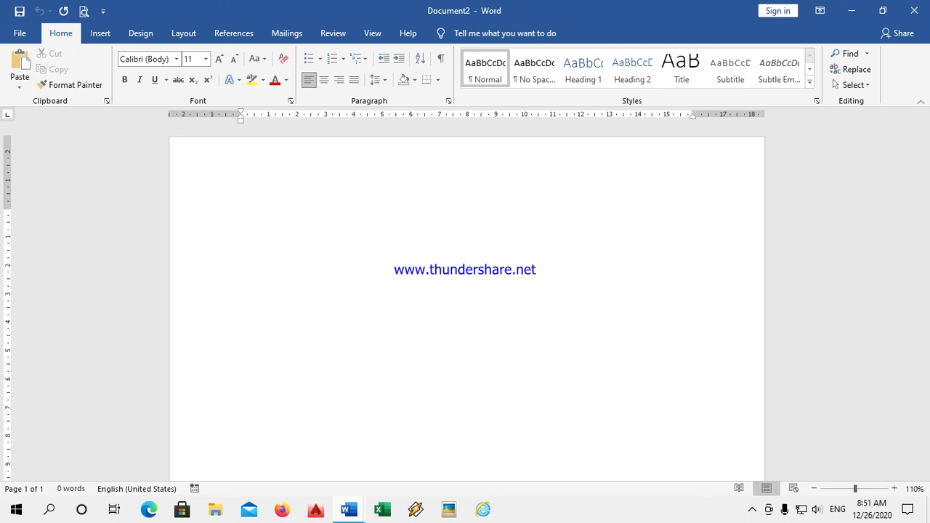
text(jY)
key(BackSpace)
key(BackSpace)
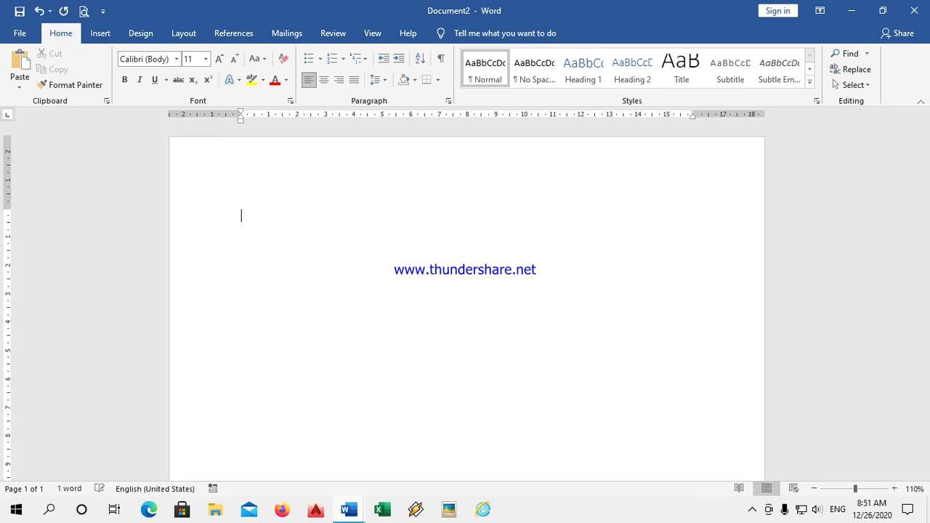
Increase the font size in the blank document to 72.
click(217, 59)
click(218, 60)
click(218, 59)
click(218, 60)
click(218, 59)
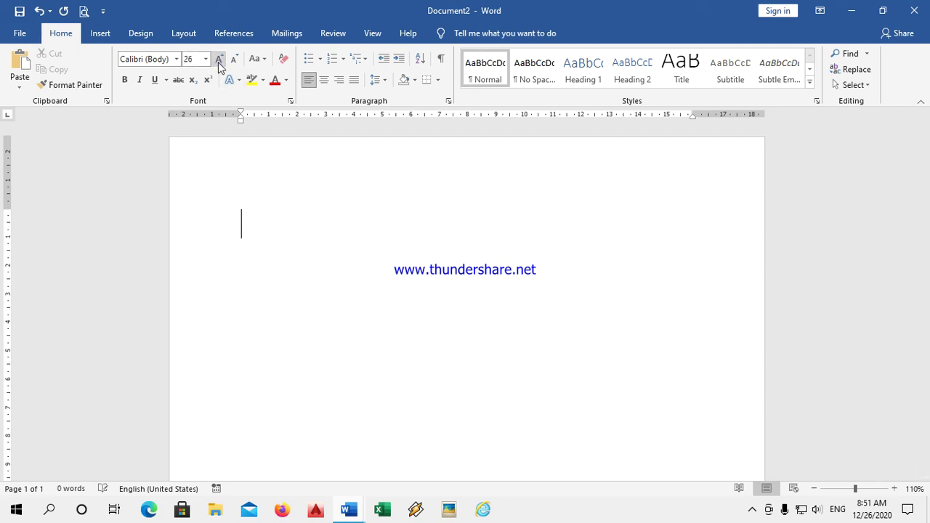
click(218, 61)
click(218, 61)
click(218, 61)
click(218, 61)
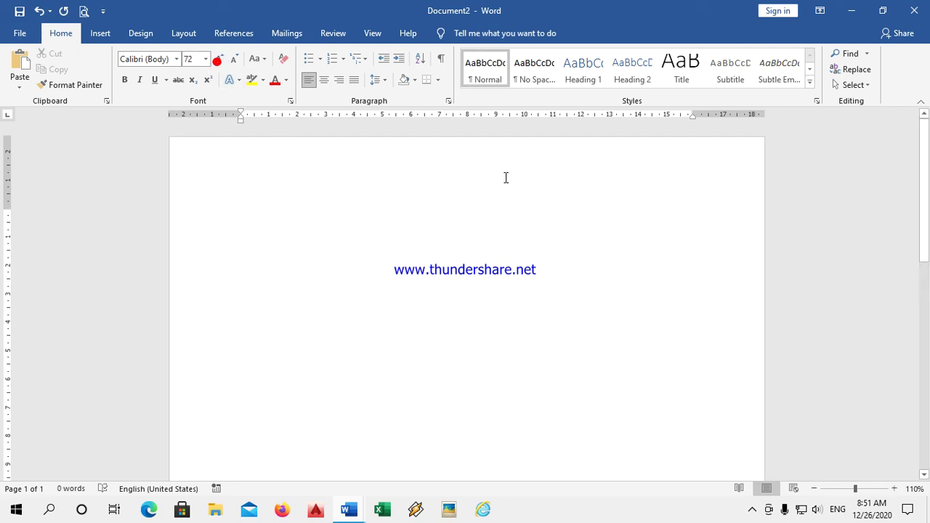
Enter the text JYOTI CENTRAL on the first line and SCHOOL on the second, without extra blank lines below.
text(JYO)
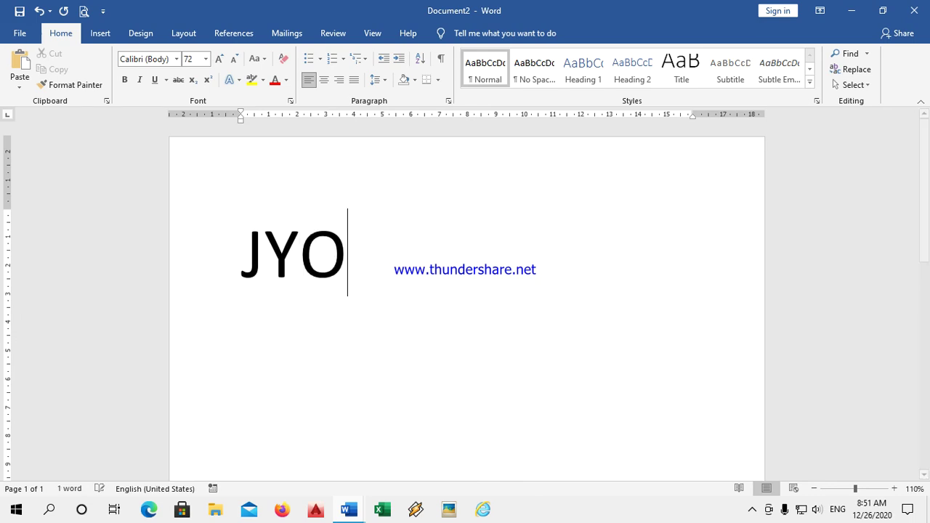
text(TI C)
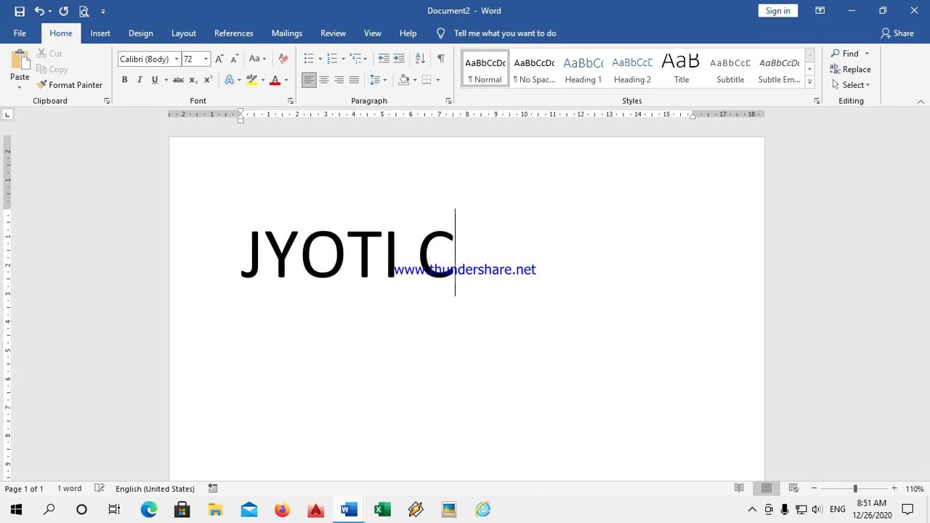
text(ENTRAL)
key(Return)
text(SC)
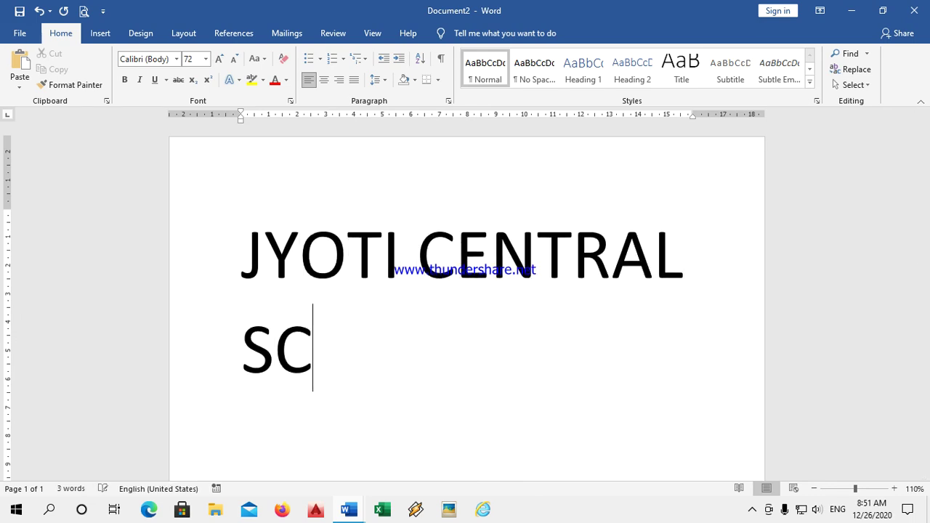
text(HOOL)
key(Return)
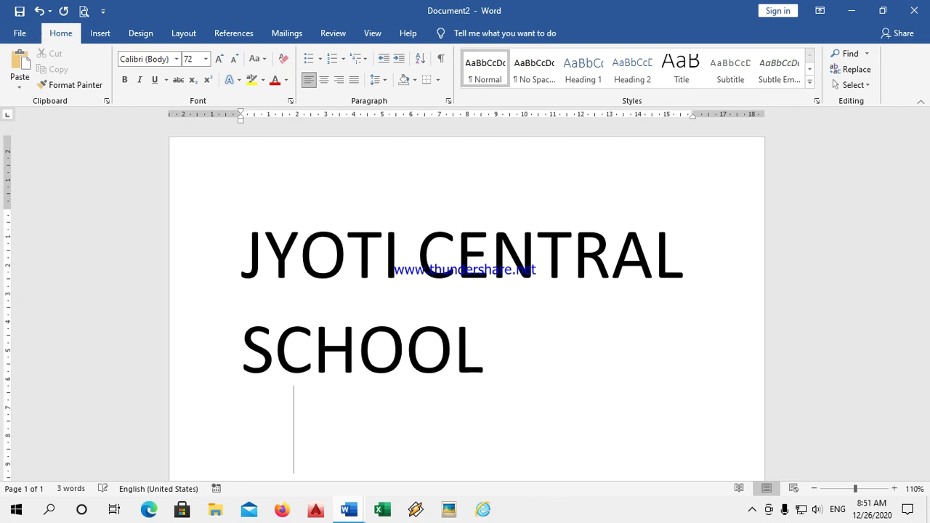
key(BackSpace)
key(BackSpace)
key(BackSpace)
scroll(16, 186, down, 1)
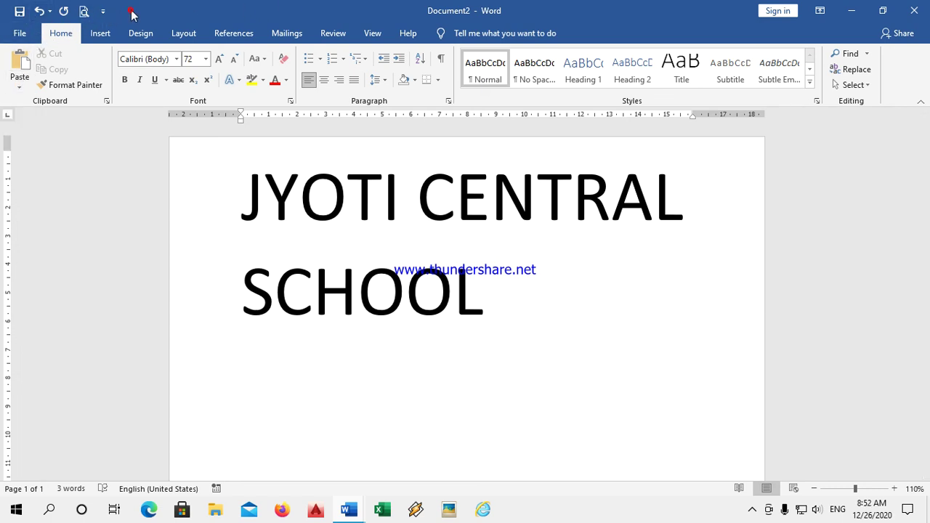
Start saving the school-name document to this PC, with the Desktop as the destination folder.
click(20, 34)
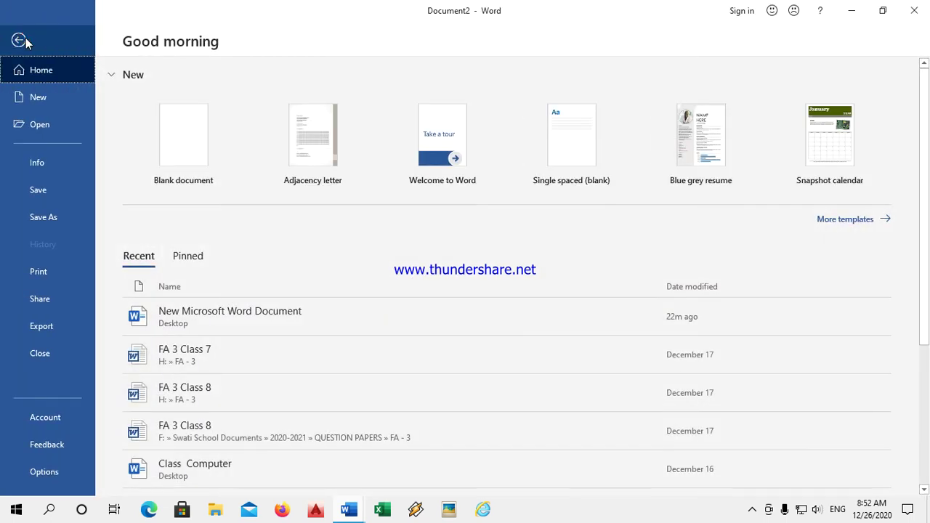
click(52, 188)
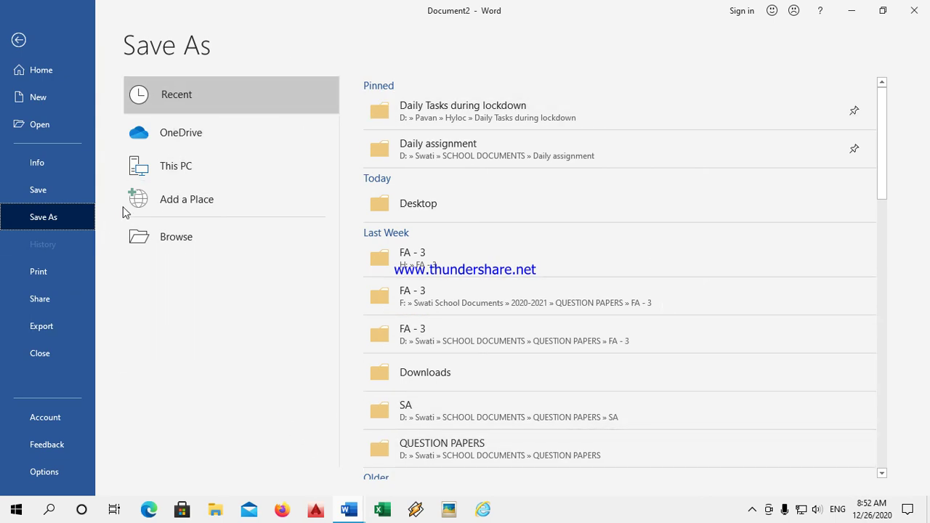
click(168, 173)
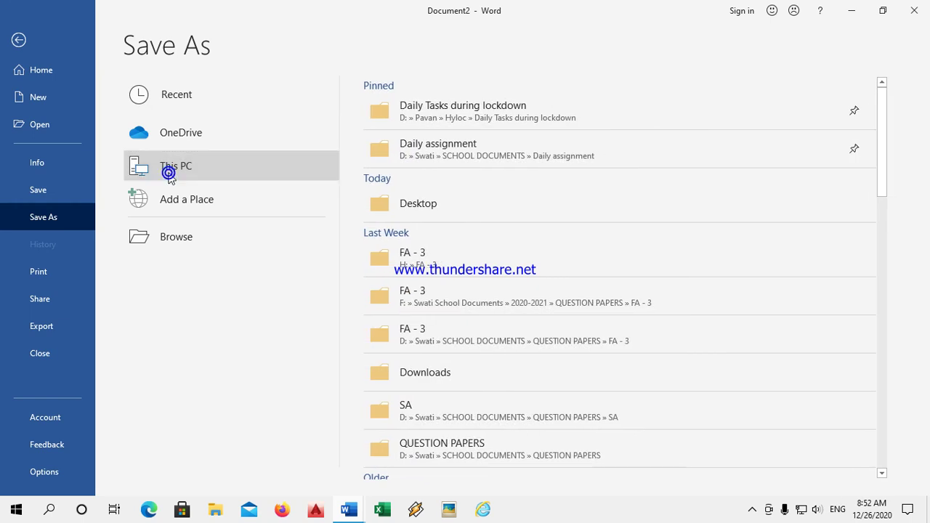
click(168, 175)
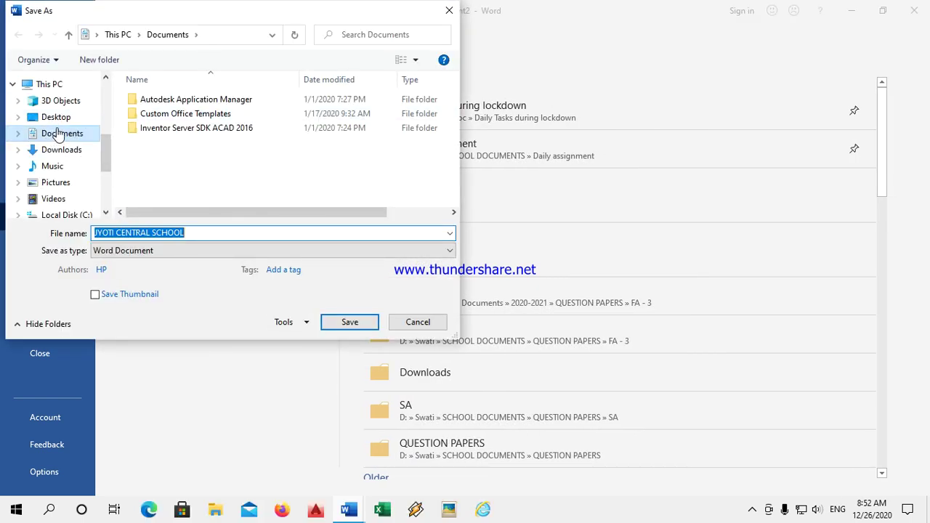
click(56, 117)
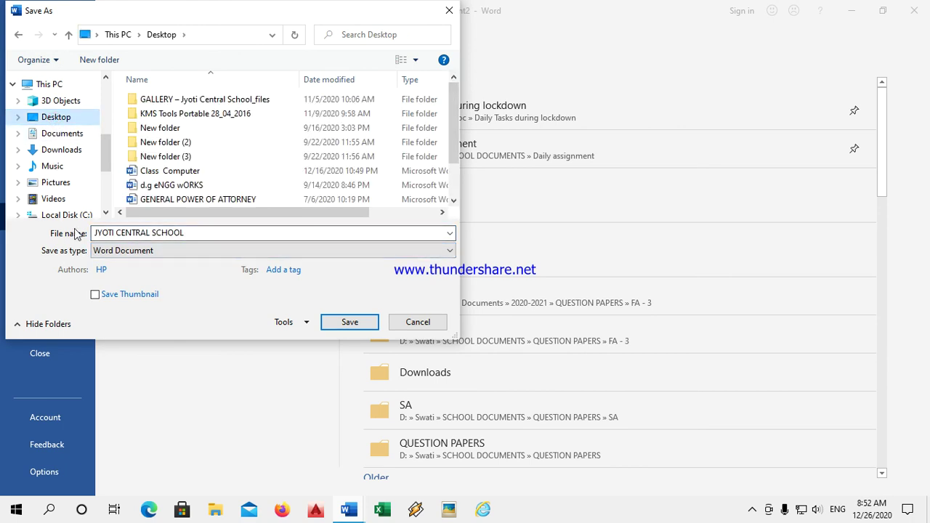
Name the file TRIAL11 and save it as a Word Document.
click(266, 242)
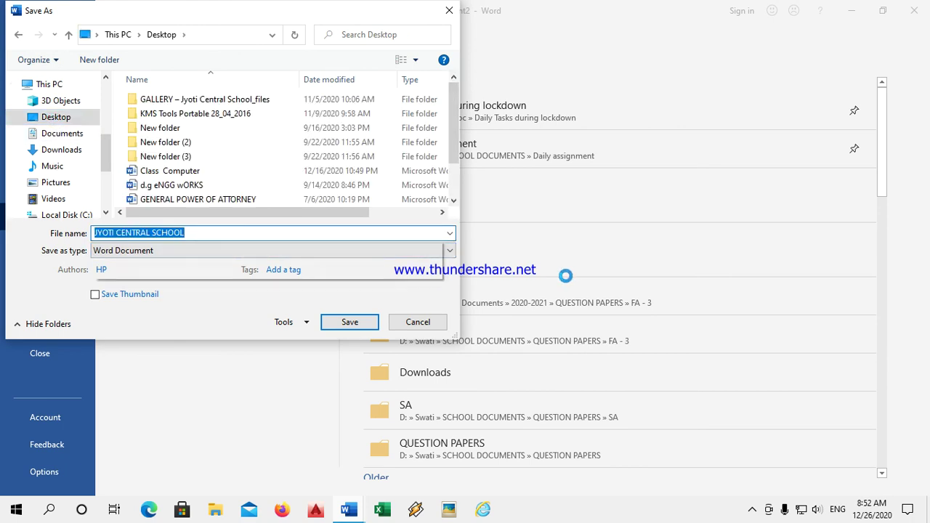
text(TRISL)
key(BackSpace)
key(BackSpace)
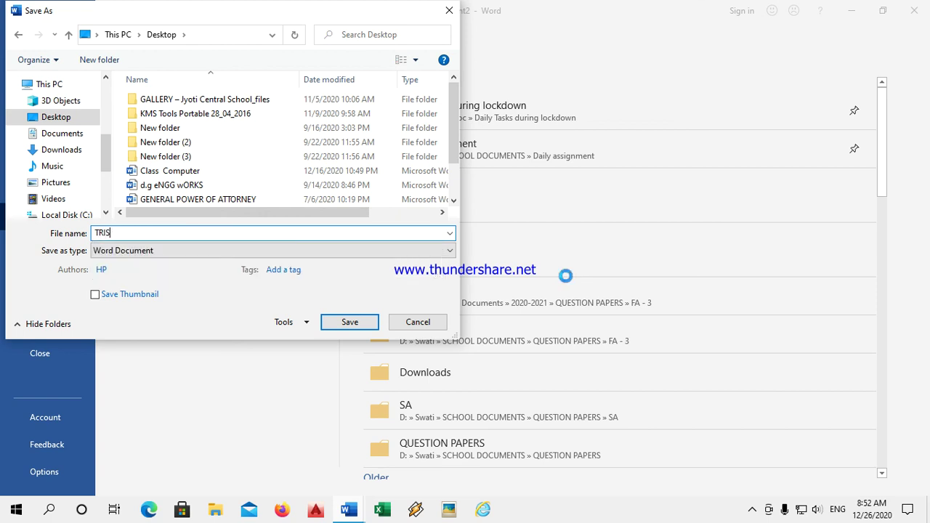
text(AL)
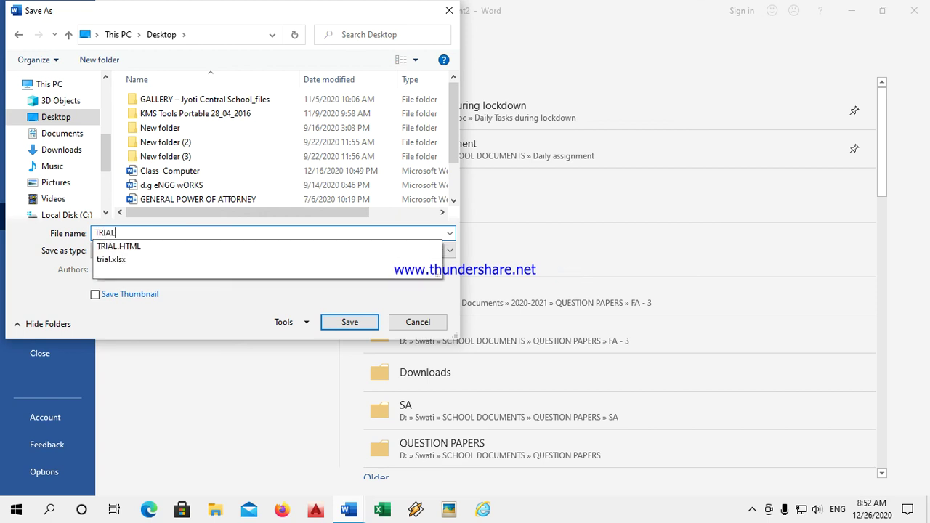
text(11)
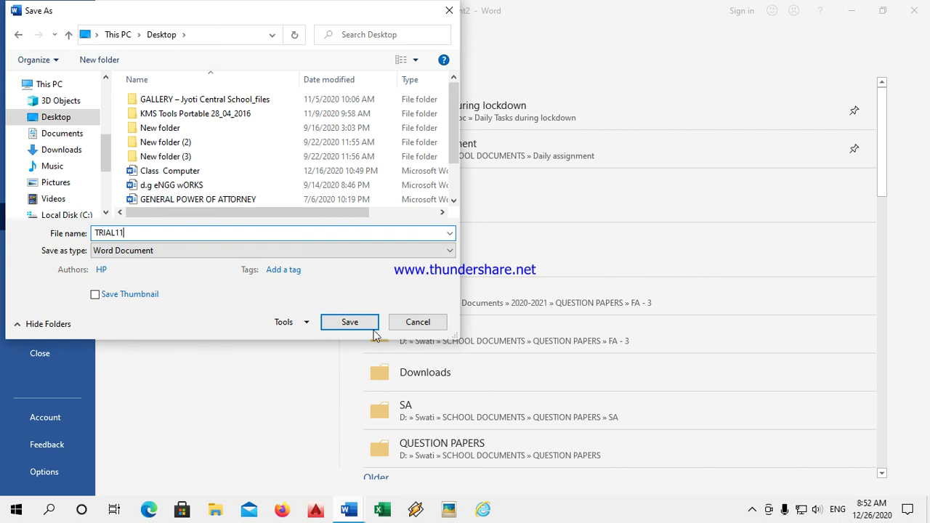
click(350, 322)
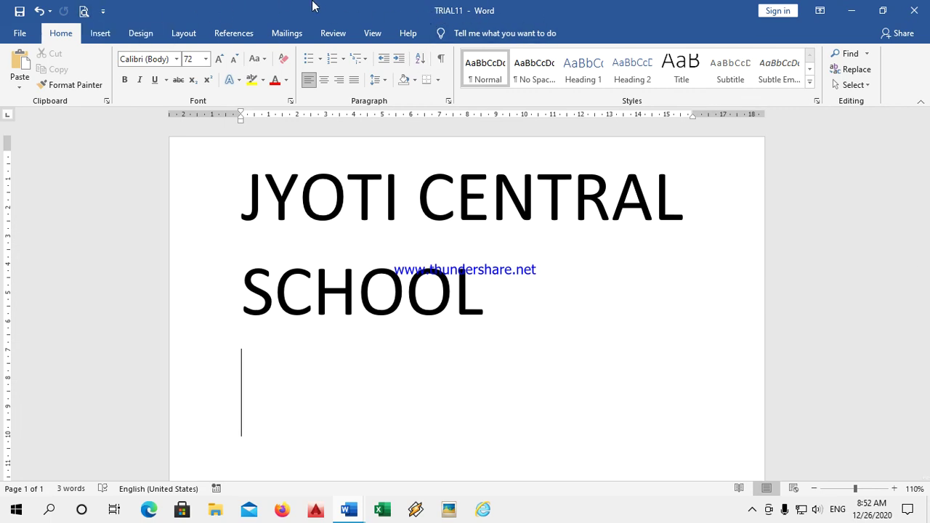
double_click(444, 9)
double_click(432, 13)
Create a new blank document and enter four lines: FJD, CDNSDNVCOSDNV, SDNSDNVSD 44454 and FKMVDKFB4444.
key(ctrl+n)
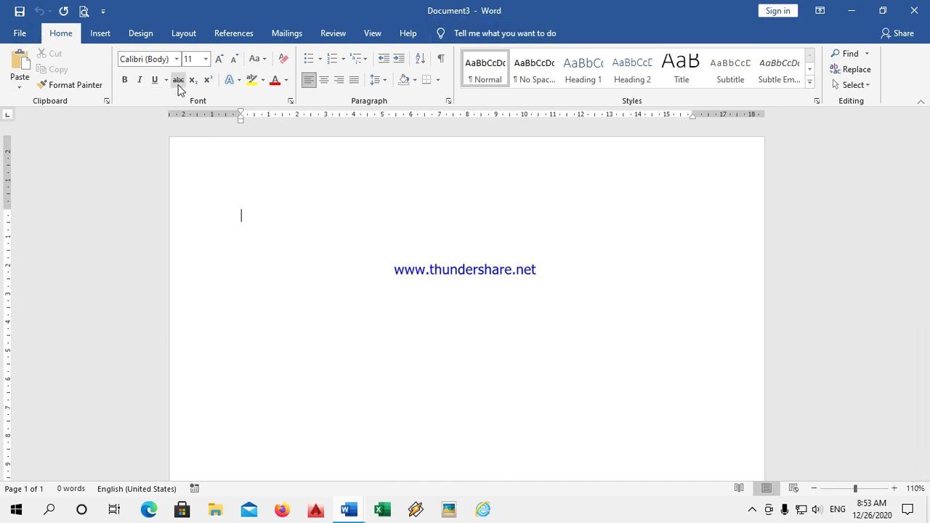
text(FJD )
text(C)
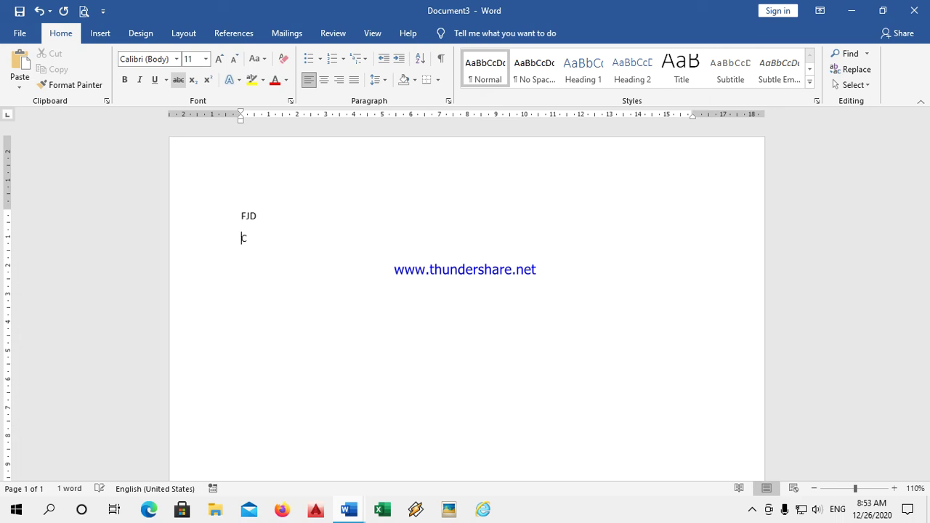
text(DNSDNVCOSDNV)
key(Return)
text(SDNSDNVSD )
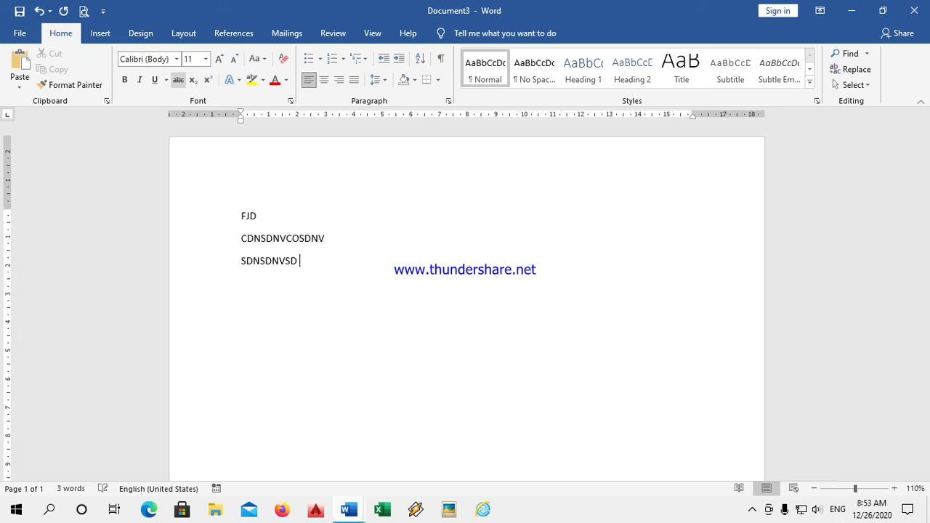
text(44454 FKMVDKFB4444)
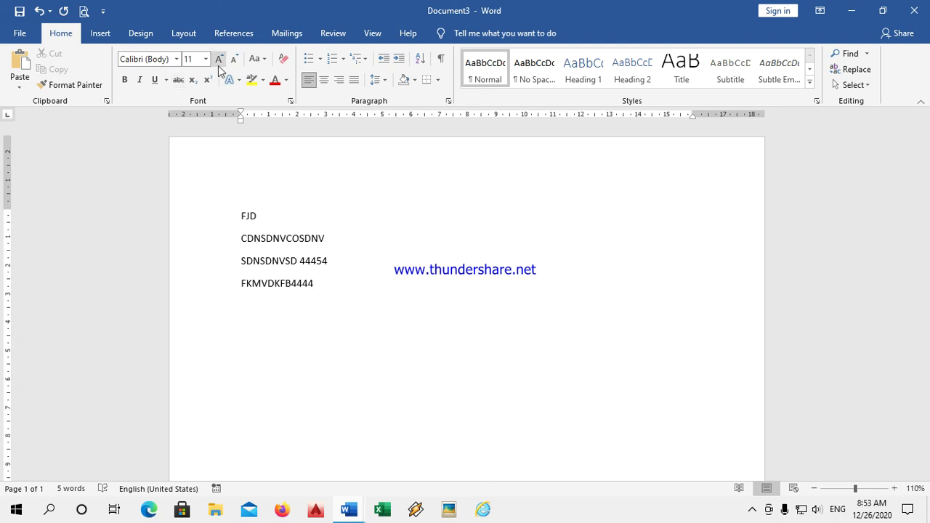
click(19, 34)
click(36, 187)
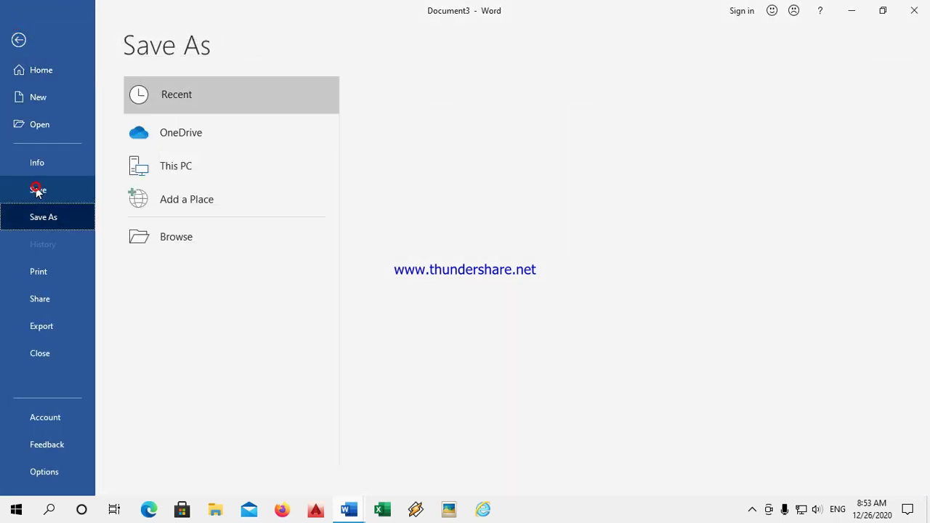
key(Escape)
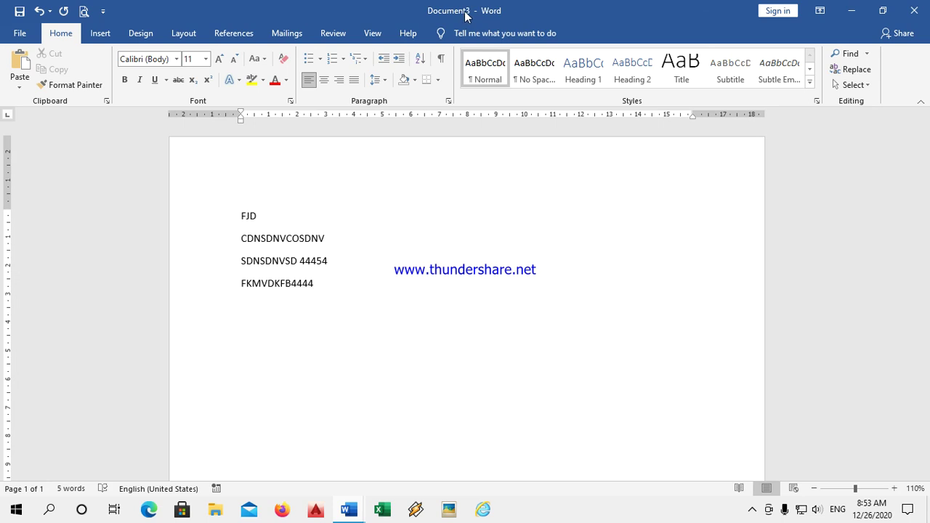
Save the new document to the Desktop as a Word Document named JYOTICENTRAL SCHOOL.
click(18, 33)
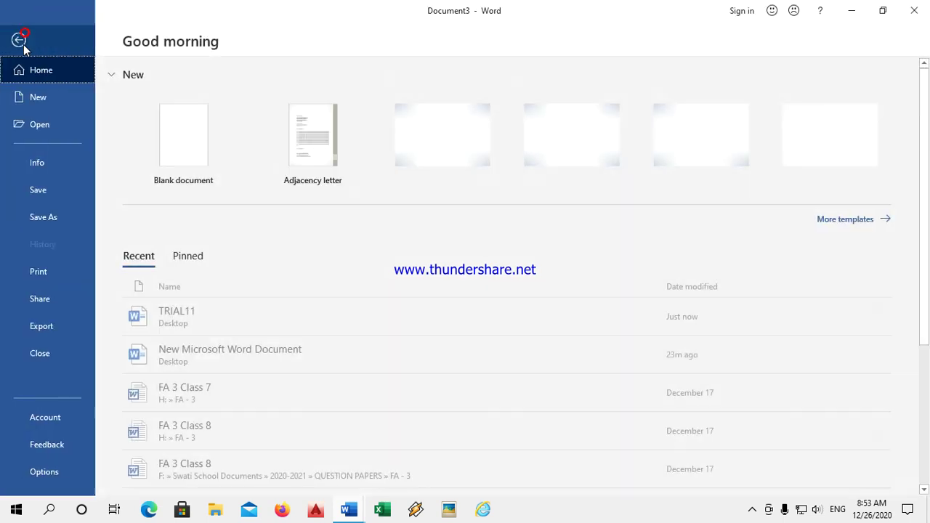
click(39, 216)
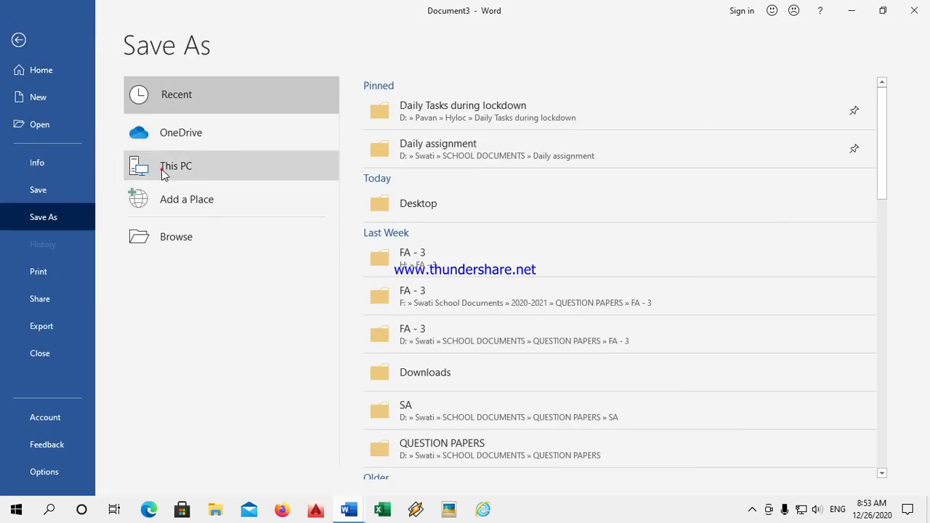
click(161, 170)
click(387, 203)
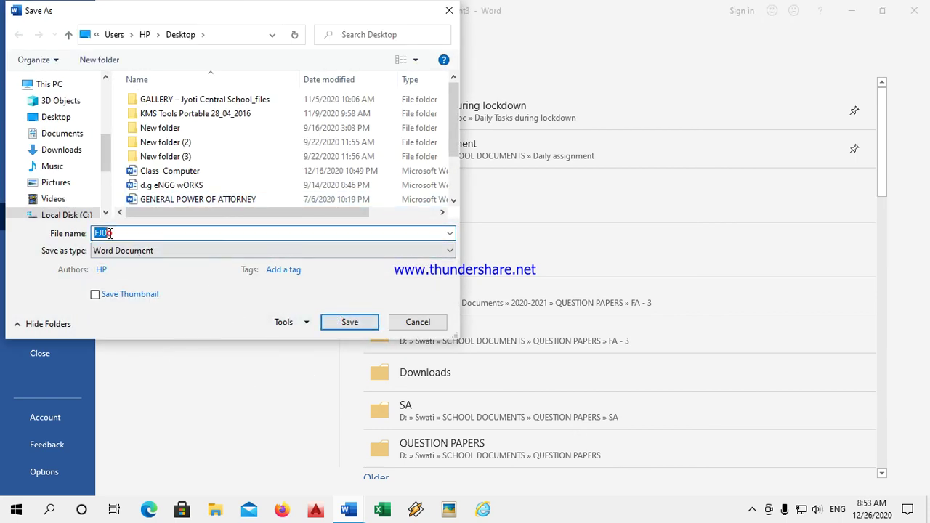
text(JYO)
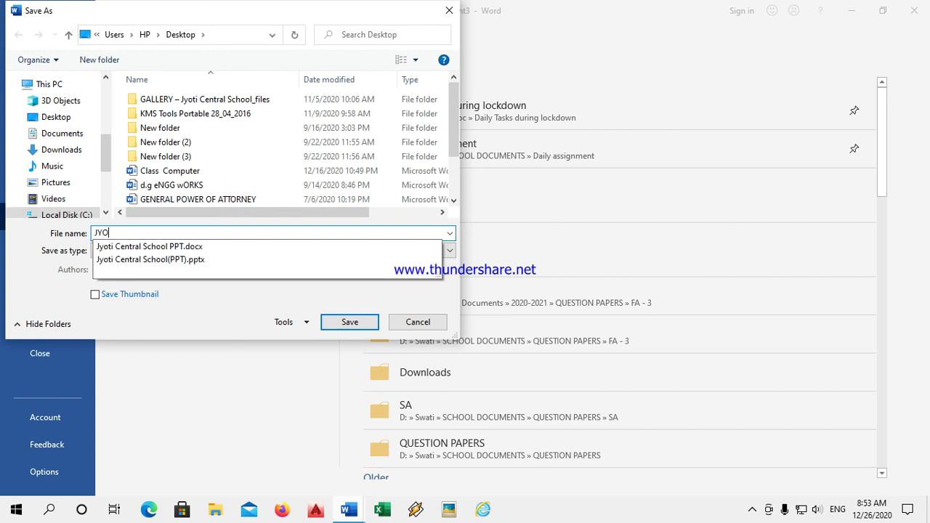
text(TICENTRAL SCHOOL)
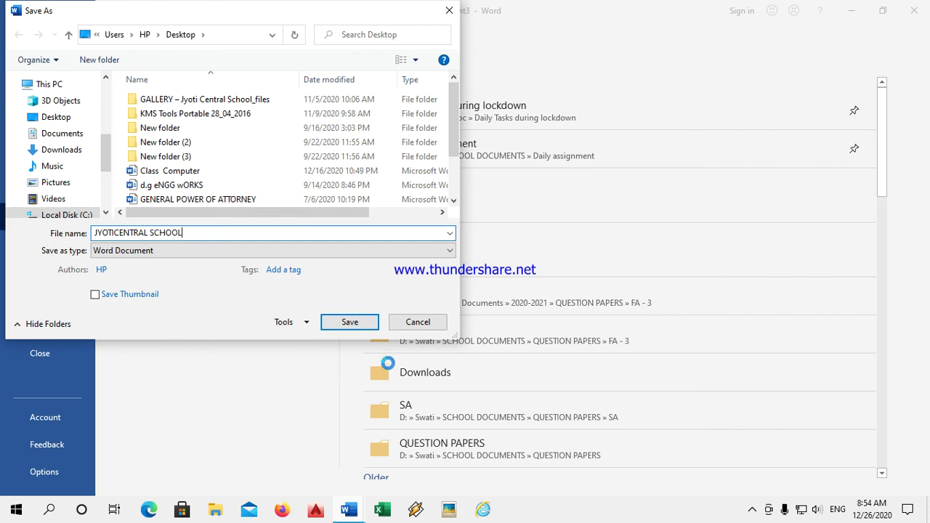
click(358, 322)
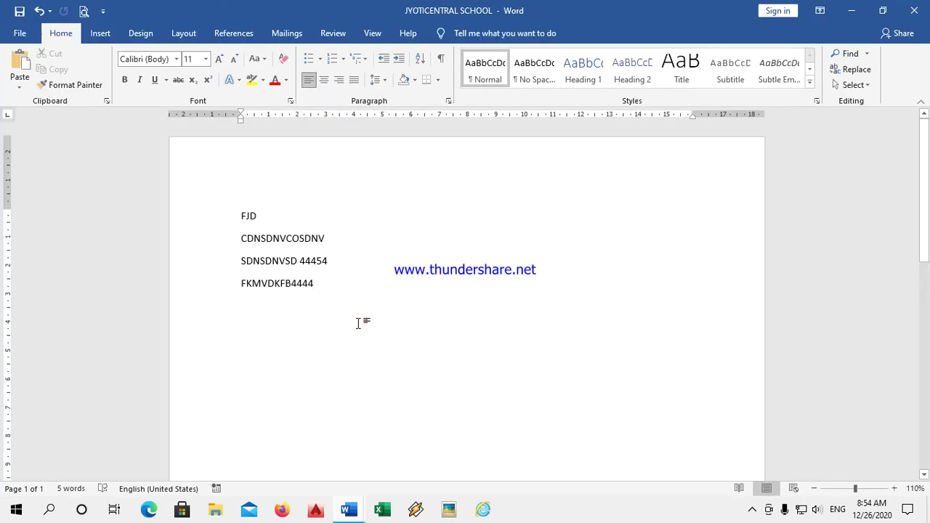